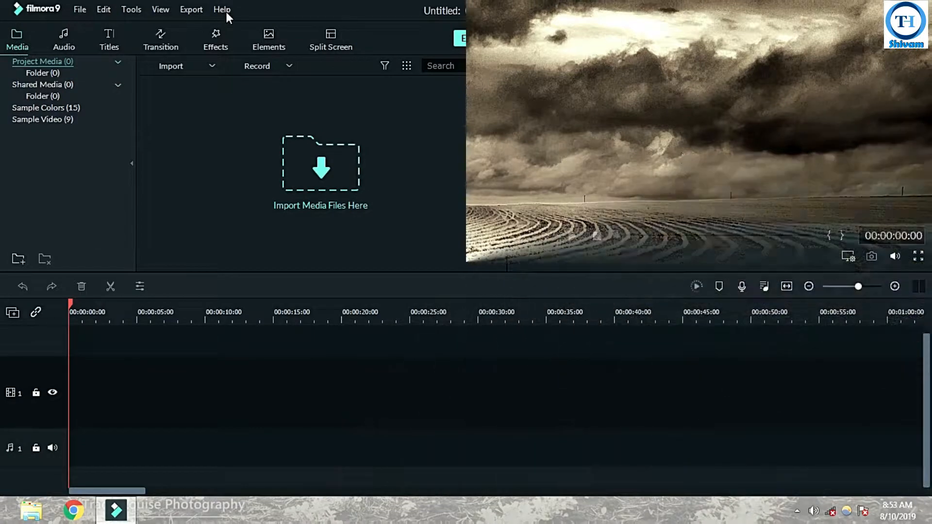
{"action": "left_click", "coordinate": [226, 12]}
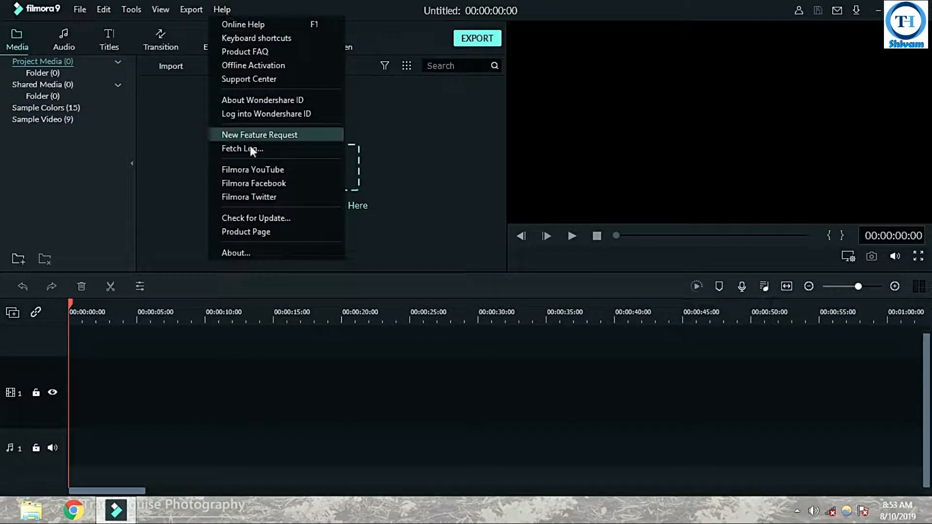
{"action": "left_click", "coordinate": [373, 16]}
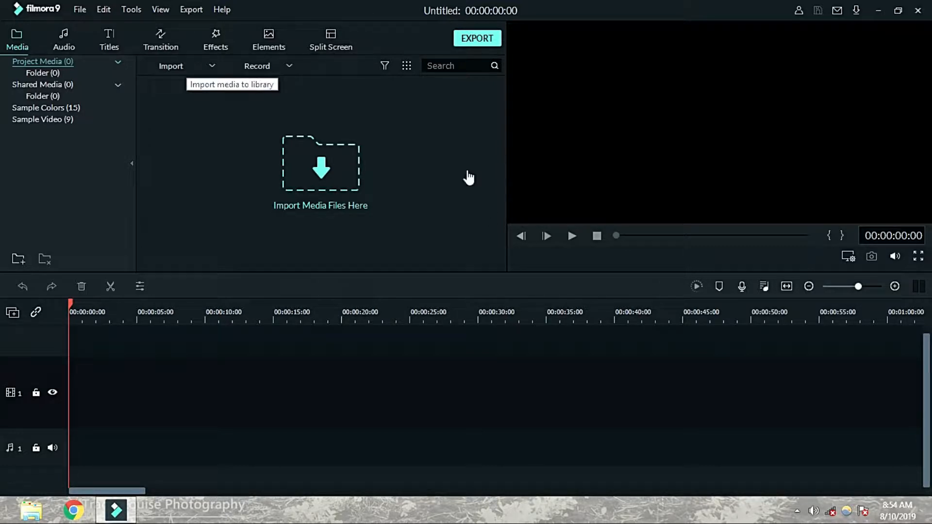
Step: Import all five video clips and photos from the desktop's New folder into the project media
{"action": "left_click", "coordinate": [171, 69]}
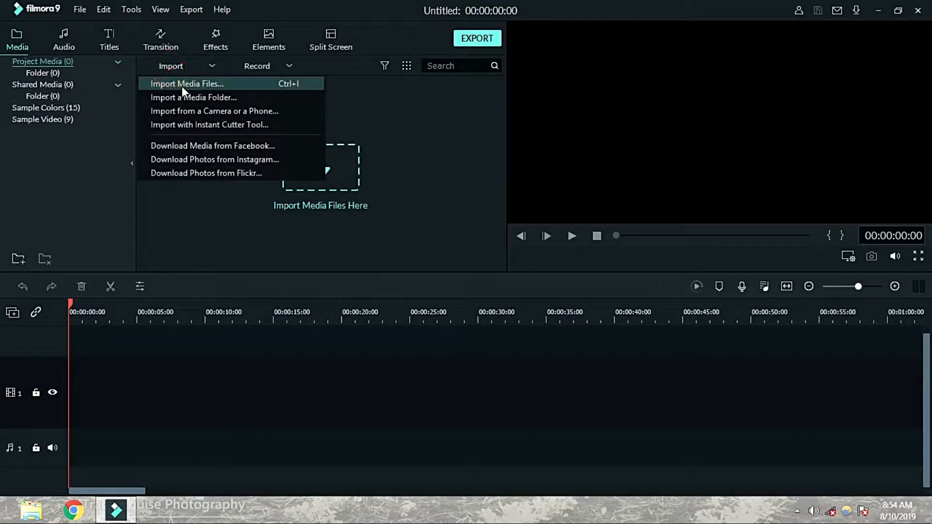
{"action": "left_click", "coordinate": [182, 86]}
{"action": "left_click", "coordinate": [29, 81]}
{"action": "left_click", "coordinate": [48, 95]}
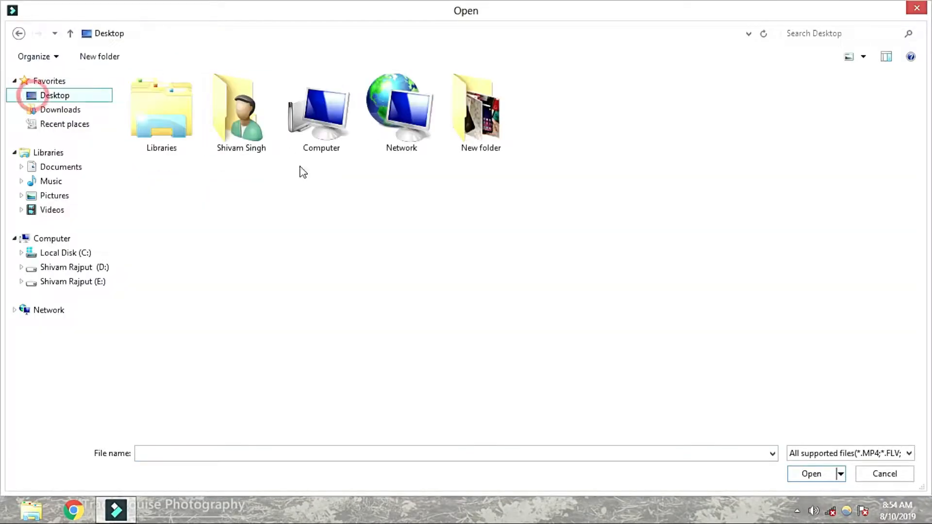
{"action": "double_click", "coordinate": [457, 119]}
{"action": "left_click_drag", "start_coordinate": [492, 198], "coordinate": [150, 112]}
{"action": "left_click", "coordinate": [819, 473]}
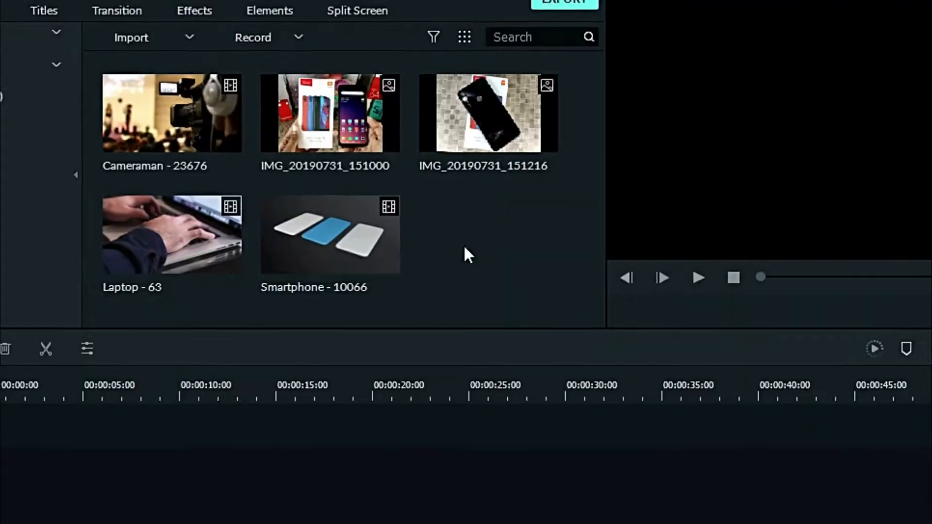
{"action": "double_click", "coordinate": [495, 269]}
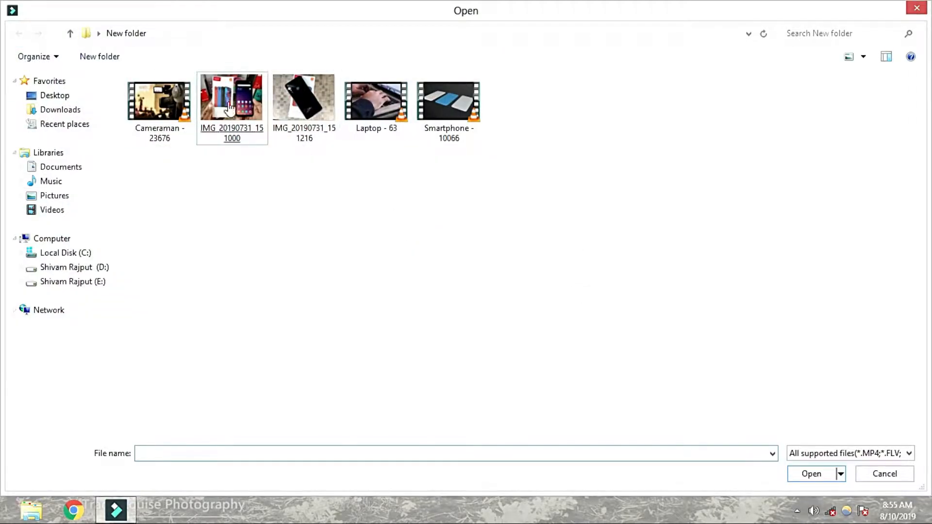
{"action": "left_click", "coordinate": [896, 478]}
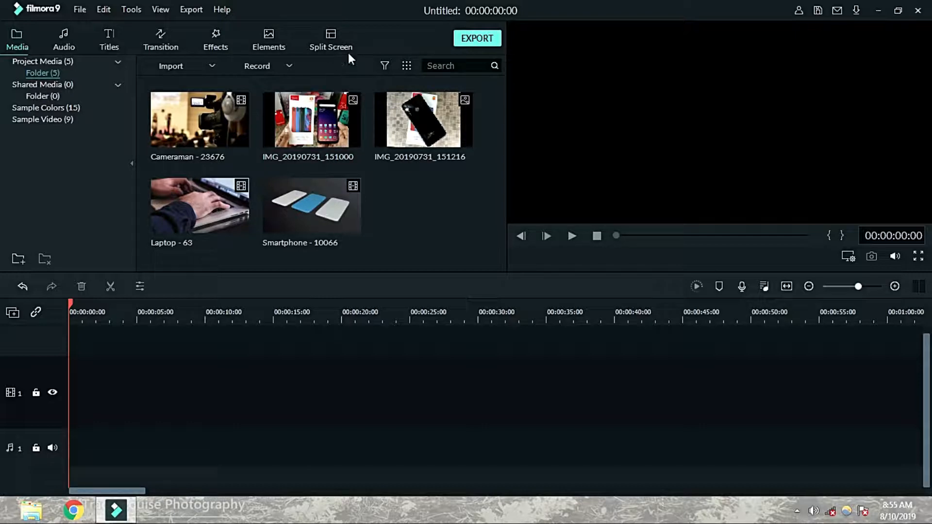
Step: Add the three-area Split Screen 29 template, with a curved area 1, to the start of video track 1, keeping its animation enabled
{"action": "left_click", "coordinate": [318, 37]}
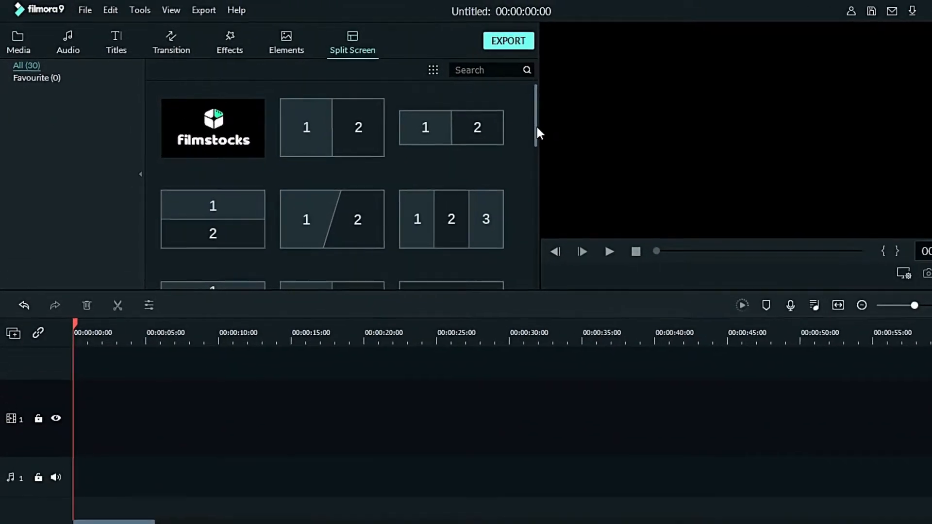
{"action": "left_click", "coordinate": [522, 124]}
{"action": "left_click_drag", "start_coordinate": [554, 138], "coordinate": [596, 306]}
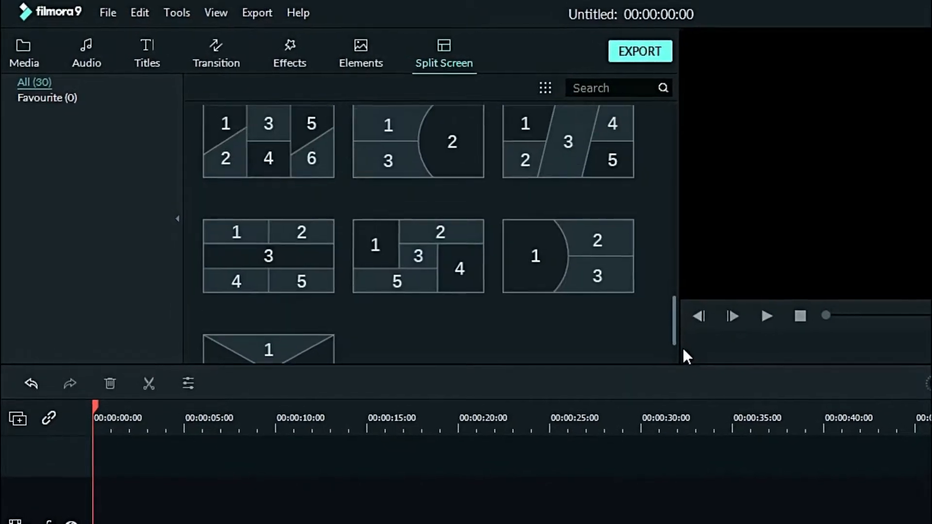
{"action": "left_click_drag", "start_coordinate": [618, 259], "coordinate": [62, 507]}
{"action": "left_click_drag", "start_coordinate": [157, 363], "coordinate": [145, 369]}
{"action": "double_click", "coordinate": [118, 378]}
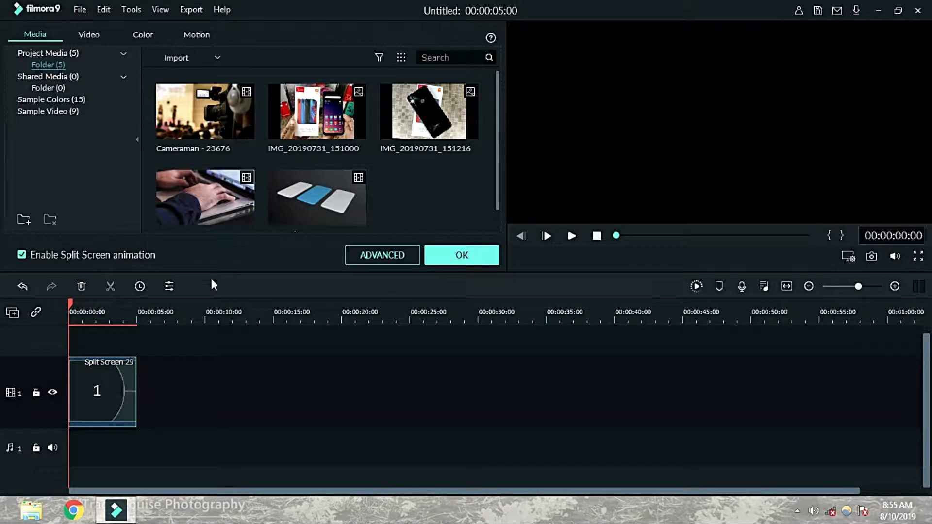
{"action": "left_click", "coordinate": [461, 255]}
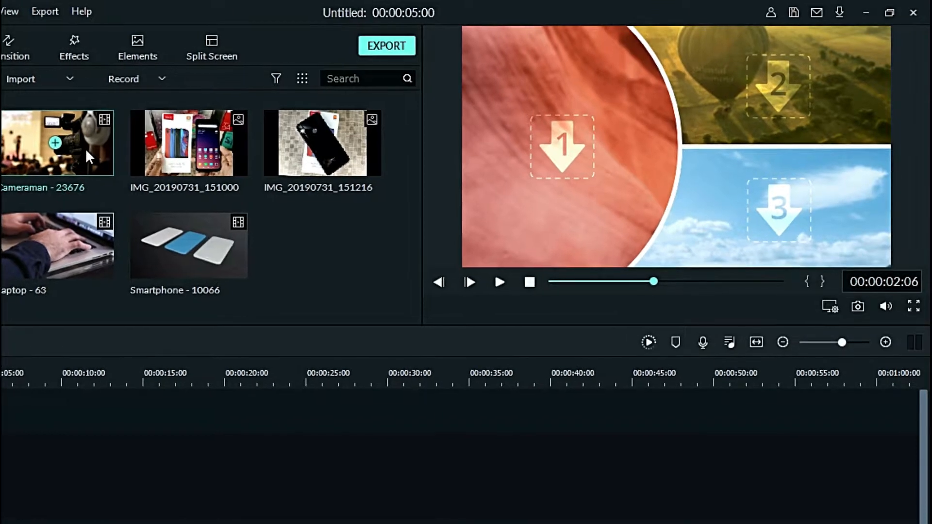
Step: Place the Cameraman - 23676 clip in area 1 of the split screen and view its zoom controls
{"action": "left_click_drag", "start_coordinate": [81, 154], "coordinate": [153, 181]}
{"action": "left_click_drag", "start_coordinate": [355, 178], "coordinate": [744, 127]}
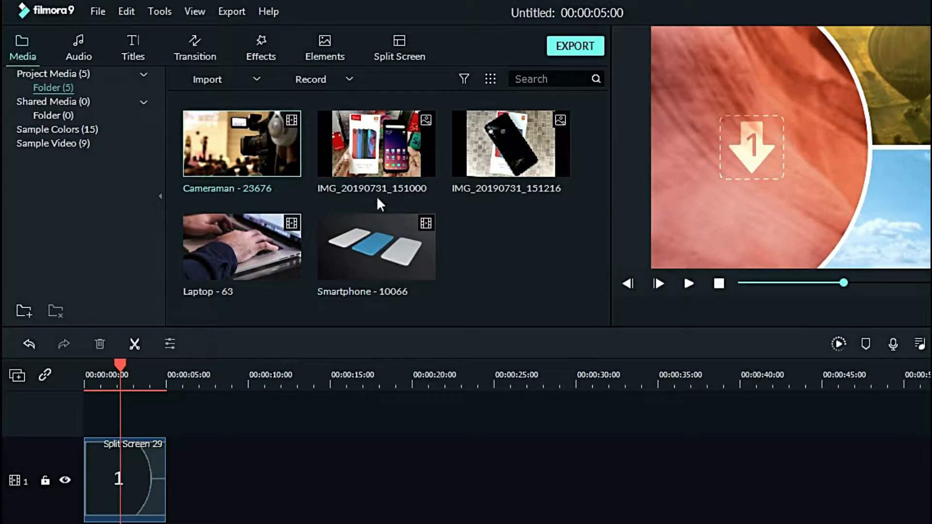
{"action": "left_click_drag", "start_coordinate": [268, 154], "coordinate": [761, 175]}
{"action": "left_click_drag", "start_coordinate": [451, 262], "coordinate": [751, 220]}
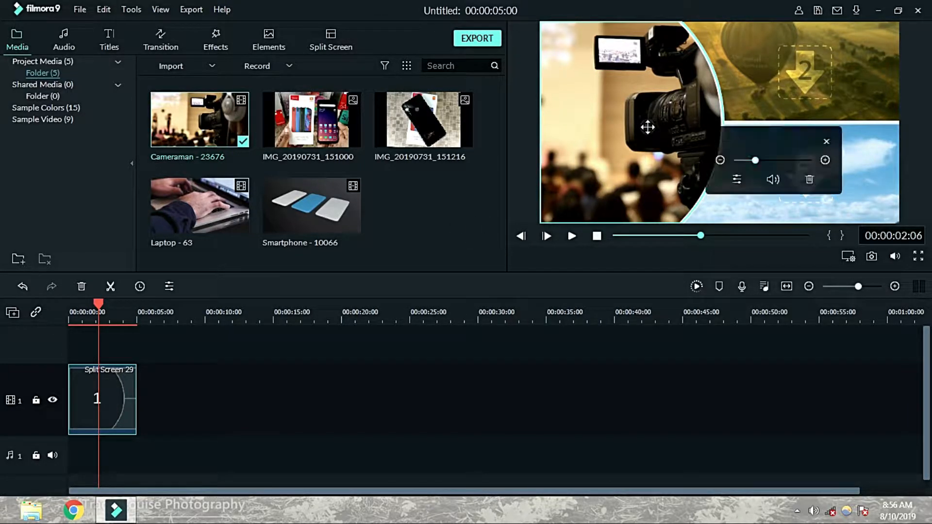
{"action": "left_click", "coordinate": [648, 127]}
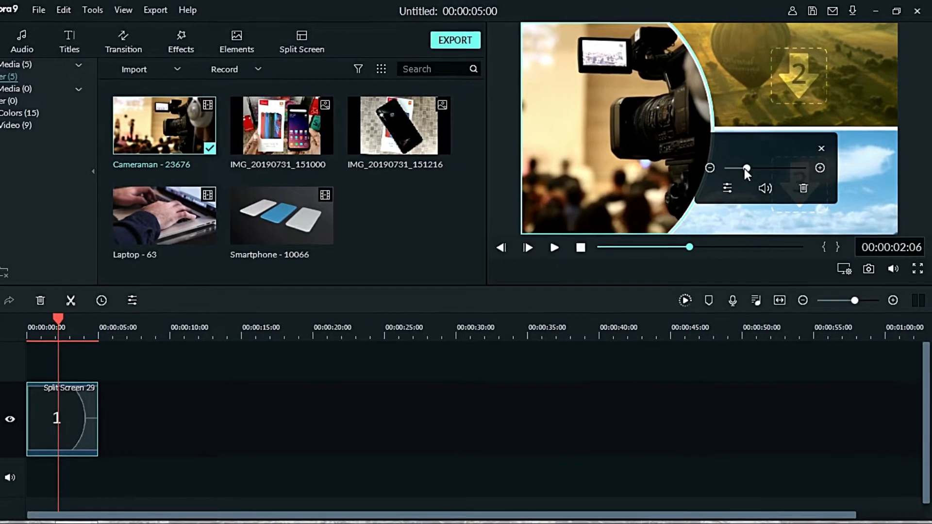
{"action": "left_click", "coordinate": [752, 163]}
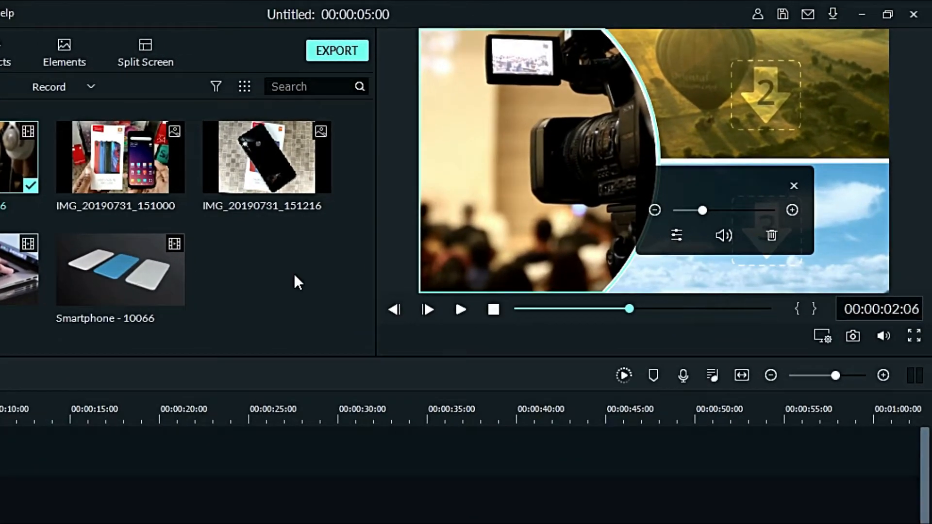
{"action": "left_click", "coordinate": [362, 243]}
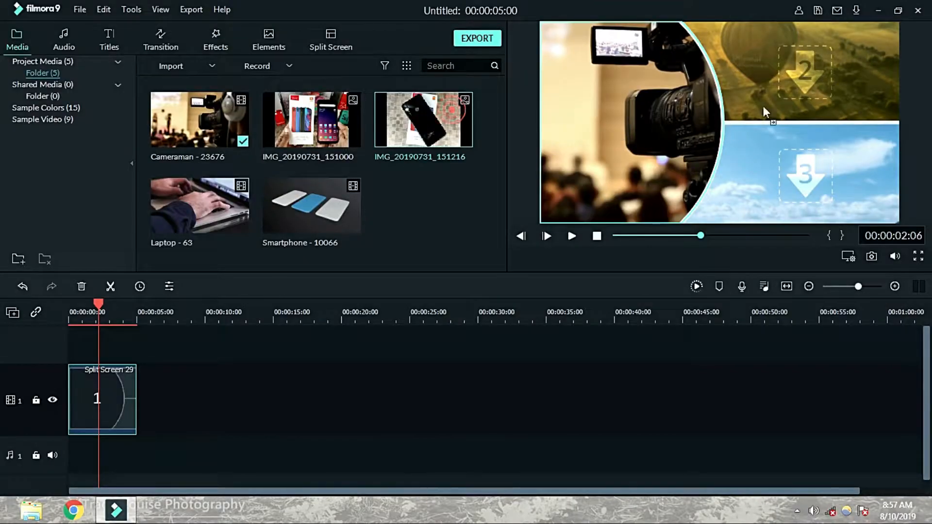
Step: Fill area 2 of the split screen with IMG_20190731_151216 and area 3 with Smartphone - 10066
{"action": "left_click_drag", "start_coordinate": [283, 156], "coordinate": [779, 91]}
{"action": "left_click", "coordinate": [781, 81]}
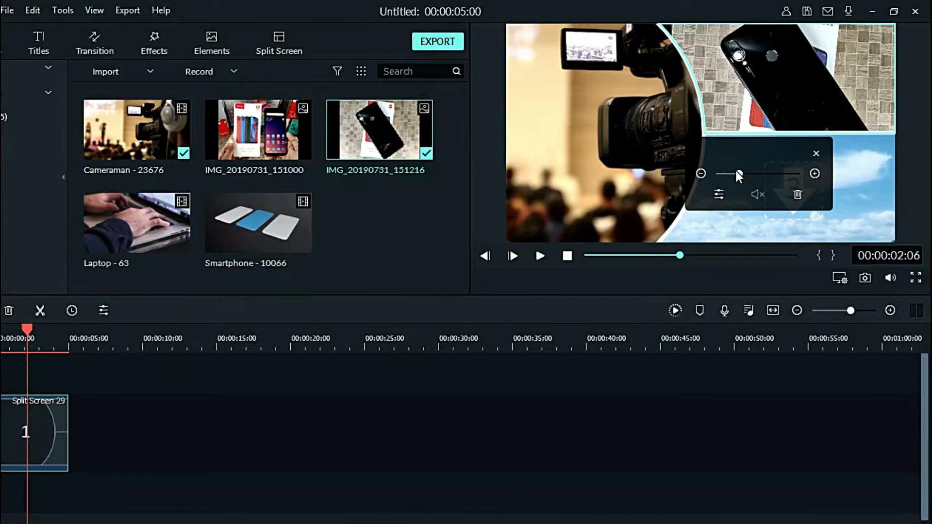
{"action": "left_click_drag", "start_coordinate": [290, 238], "coordinate": [694, 221]}
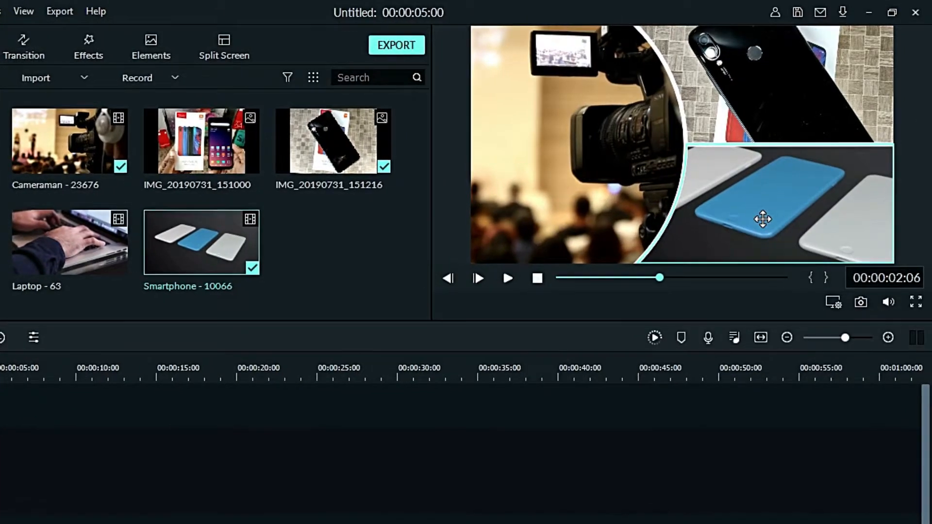
{"action": "left_click", "coordinate": [763, 218]}
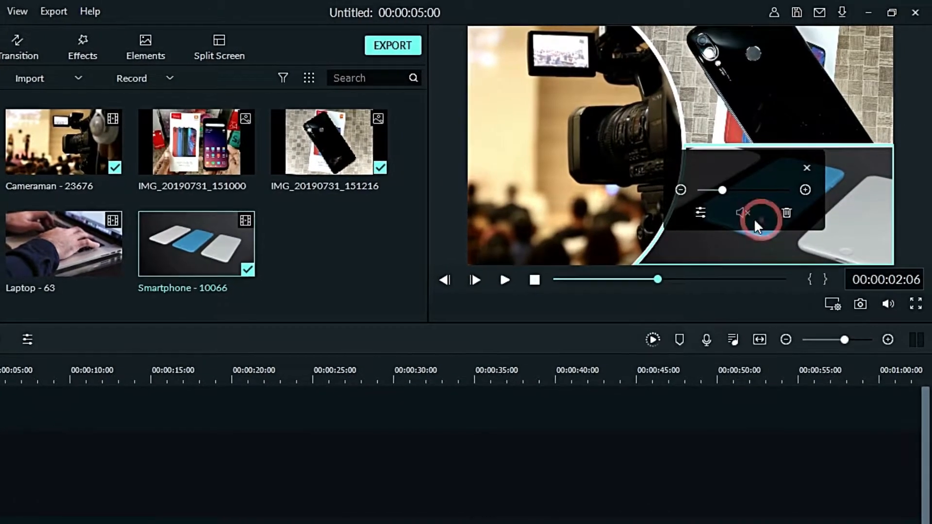
{"action": "left_click", "coordinate": [722, 189]}
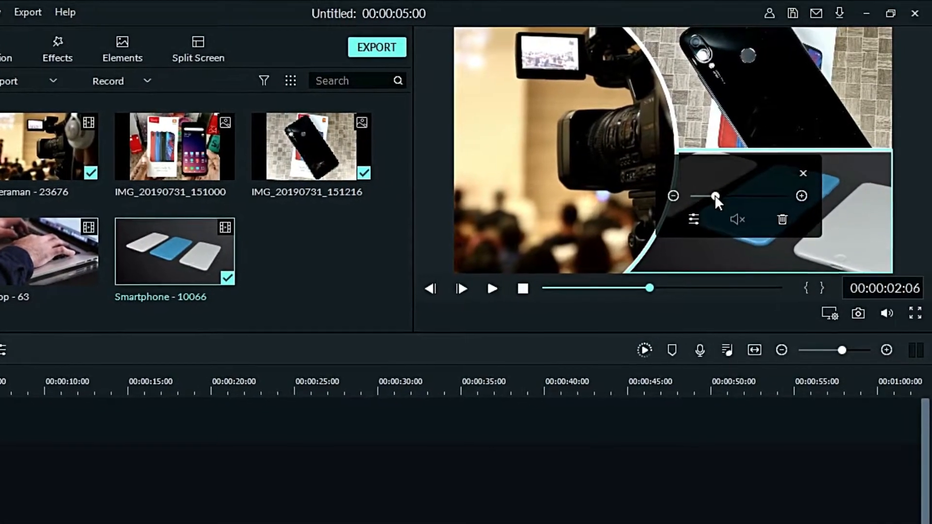
{"action": "left_click", "coordinate": [365, 234]}
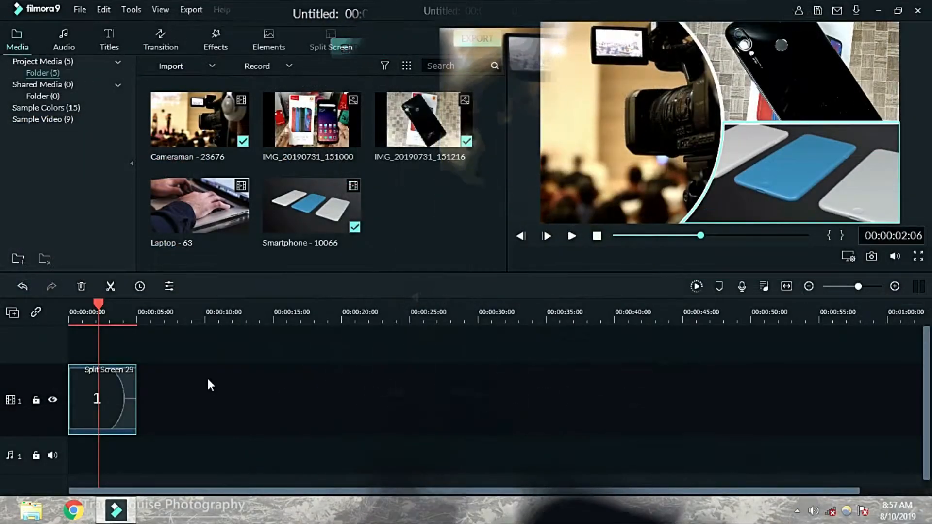
Step: Mute the system sound and preview the filled split screen from about 00:00:01:06
{"action": "left_click", "coordinate": [85, 313]}
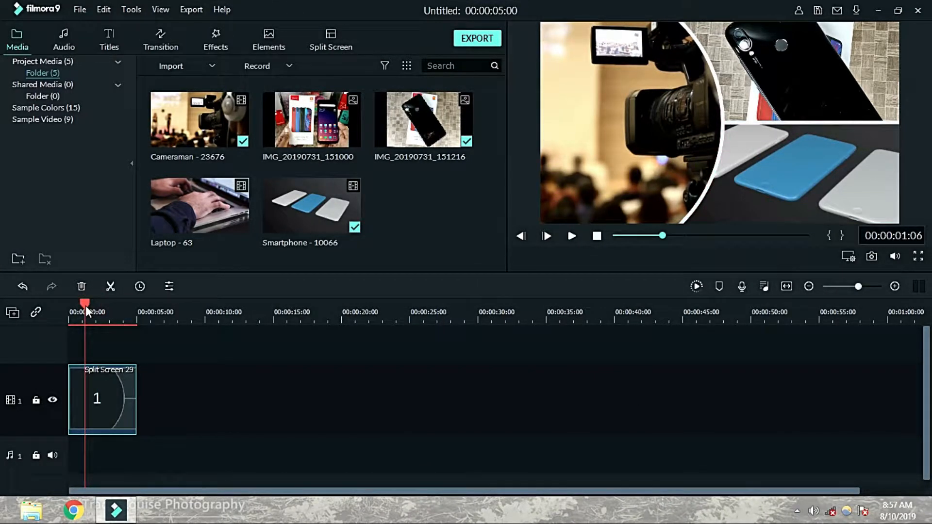
{"action": "key", "text": "XF86AudioMute"}
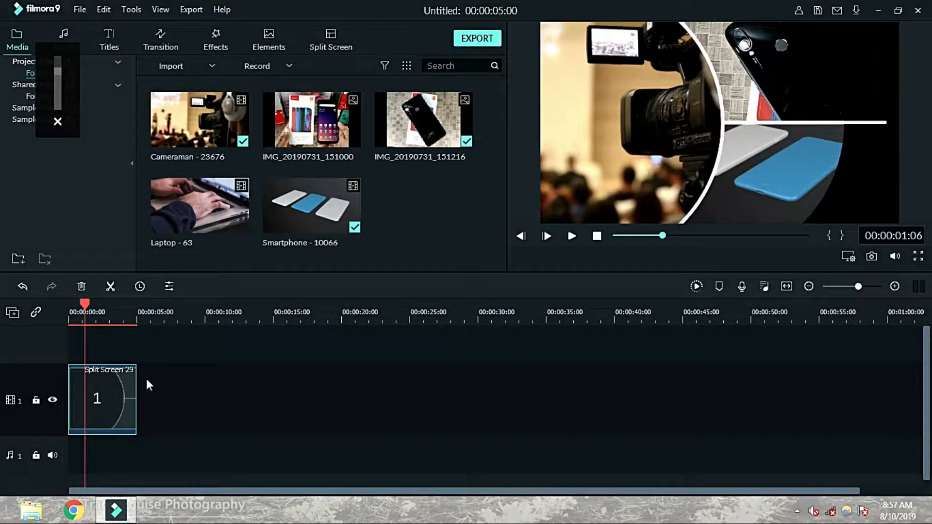
{"action": "key", "text": "space"}
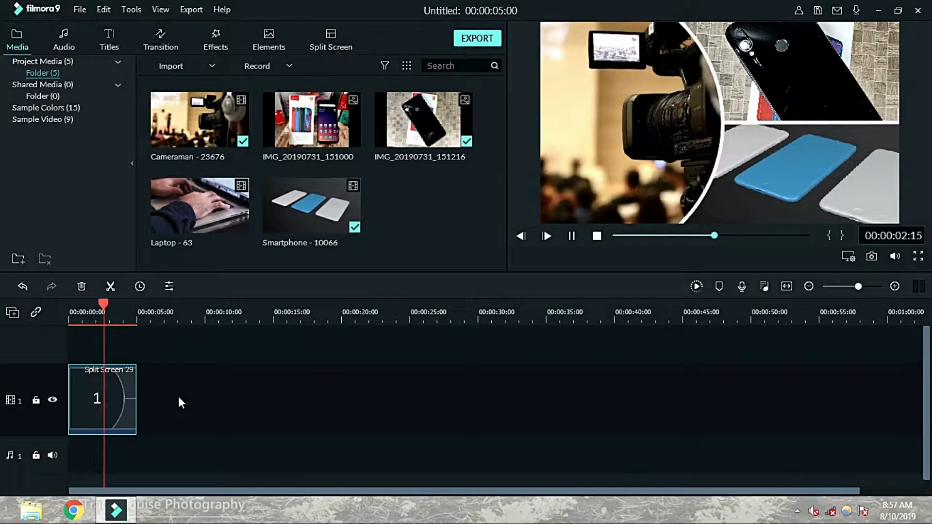
{"action": "key", "text": "space"}
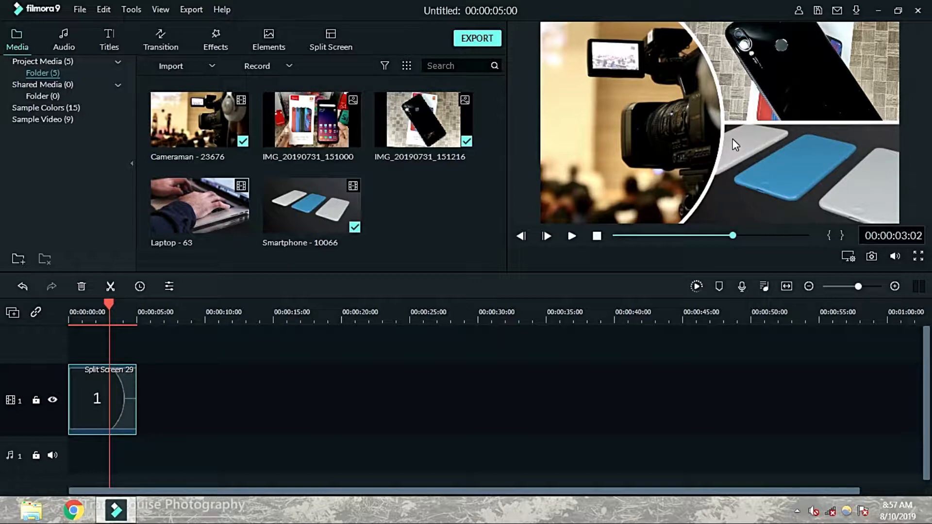
Step: Open the advanced split screen editor from the split screen preview
{"action": "left_click", "coordinate": [706, 117]}
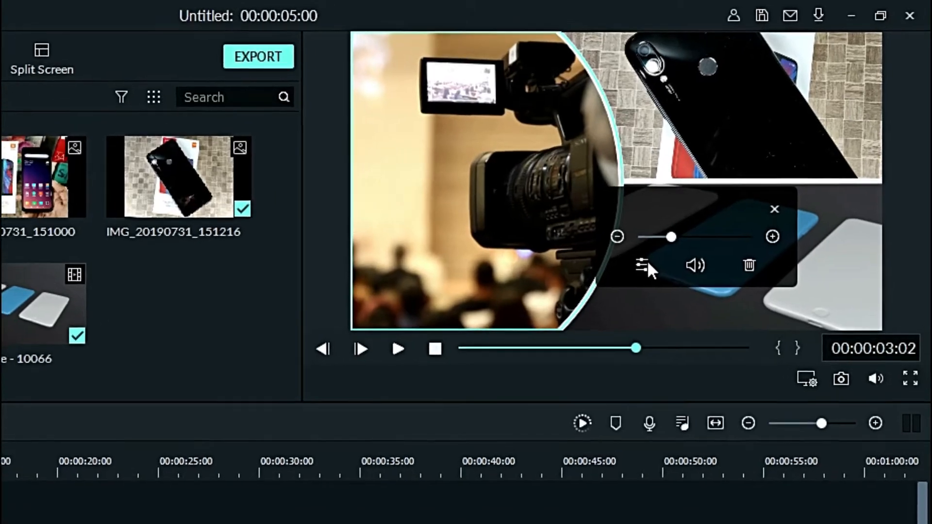
{"action": "left_click", "coordinate": [648, 262]}
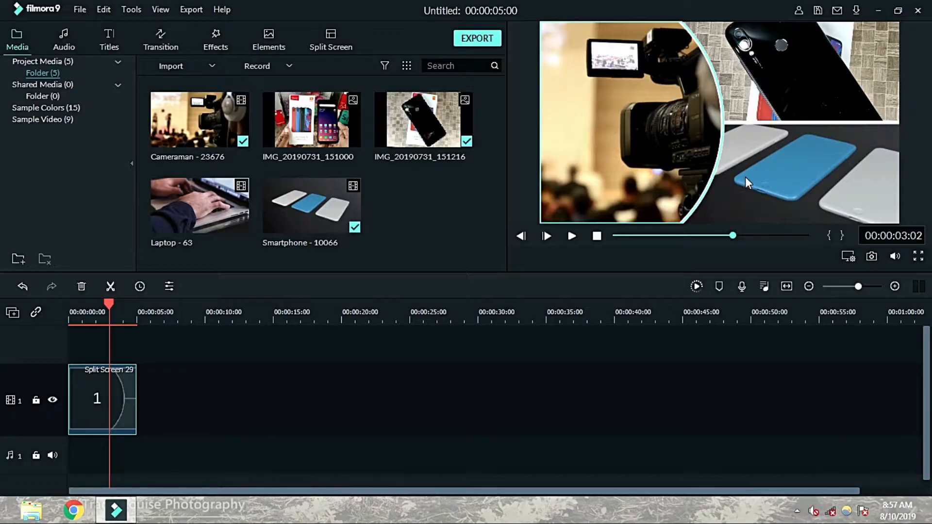
{"action": "double_click", "coordinate": [746, 178]}
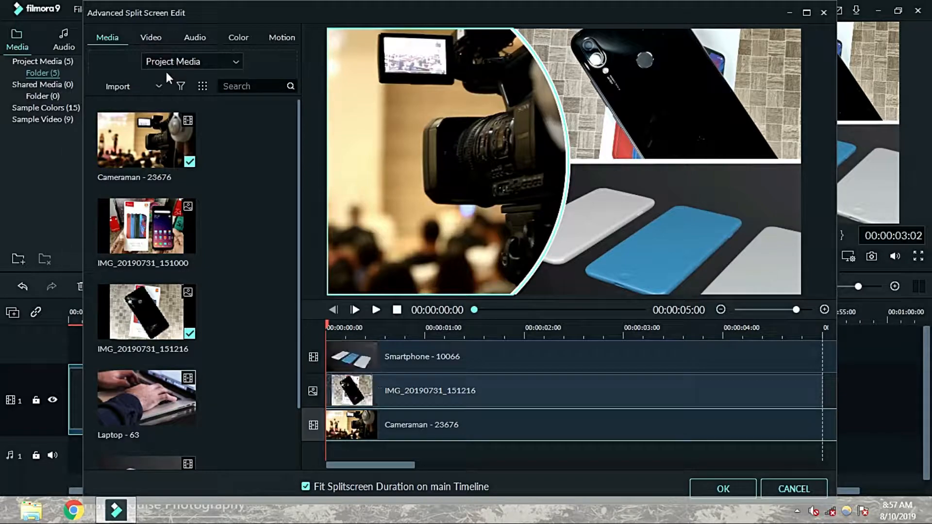
Step: Examine the media source folders and the import options available in the advanced split screen editor
{"action": "left_click", "coordinate": [194, 62]}
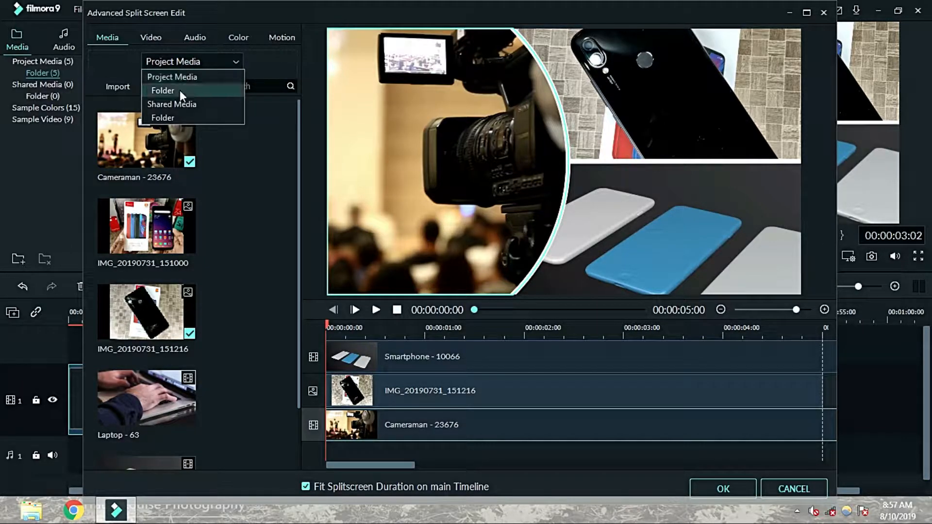
{"action": "left_click", "coordinate": [224, 133]}
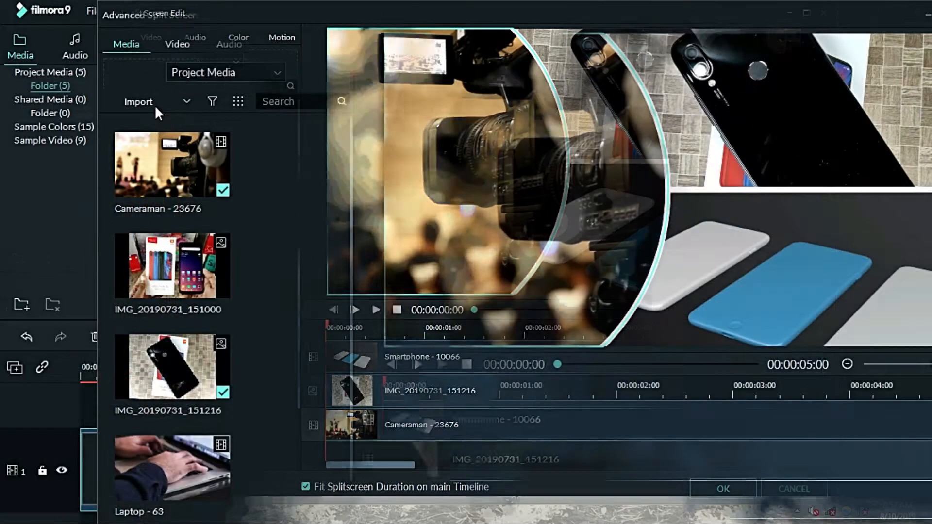
{"action": "left_click", "coordinate": [141, 101]}
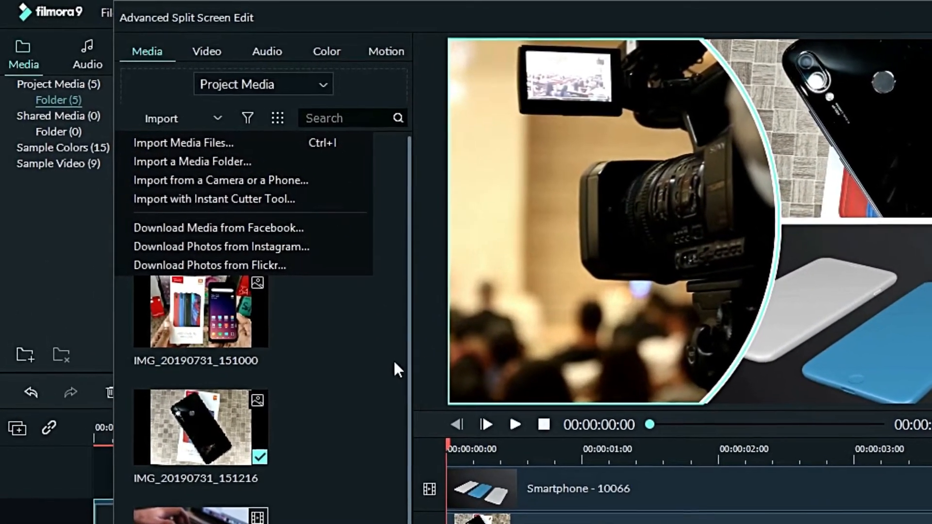
{"action": "left_click", "coordinate": [395, 364]}
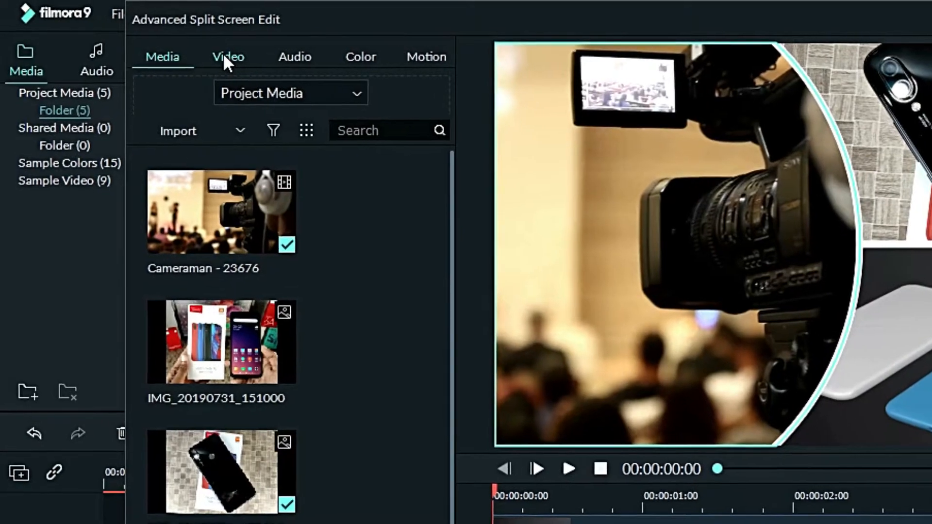
Step: Review the Stabilization, audio and color settings for the Cameraman - 23676 clip in the advanced editor
{"action": "left_click", "coordinate": [227, 58]}
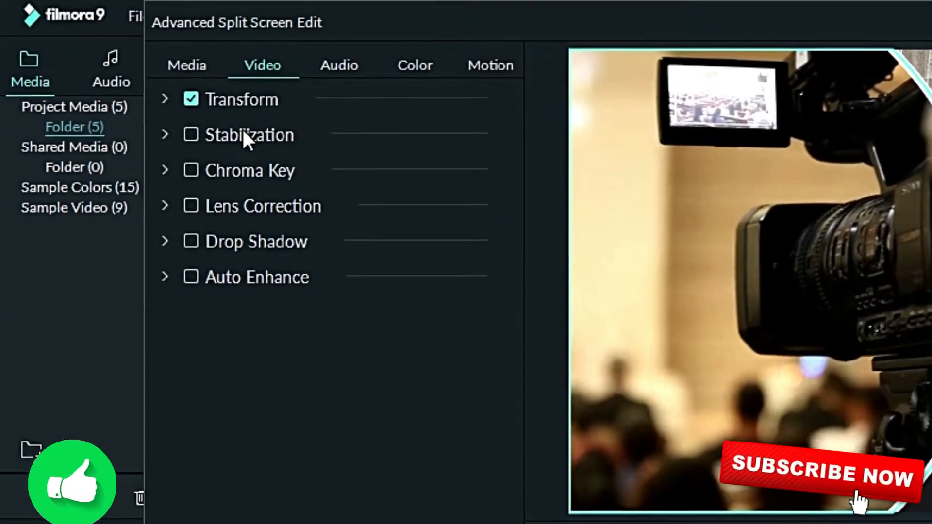
{"action": "left_click", "coordinate": [225, 133]}
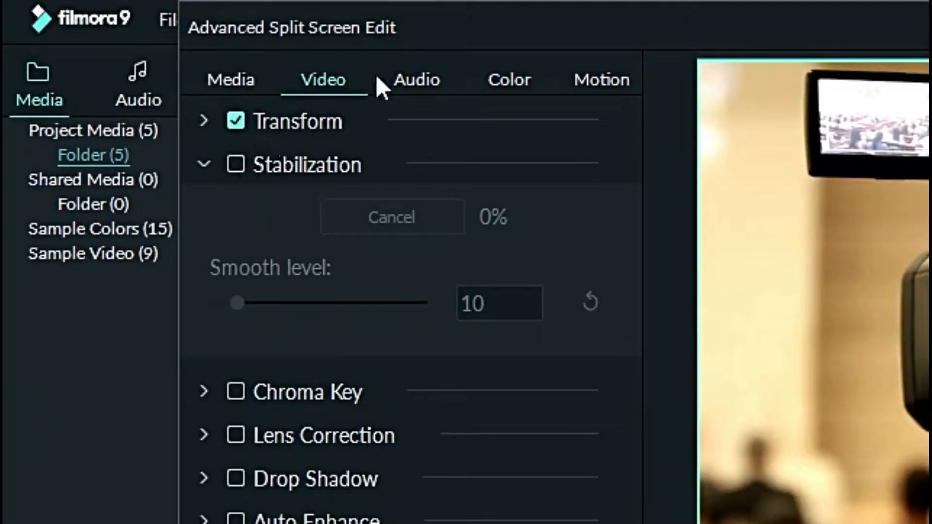
{"action": "left_click", "coordinate": [410, 77]}
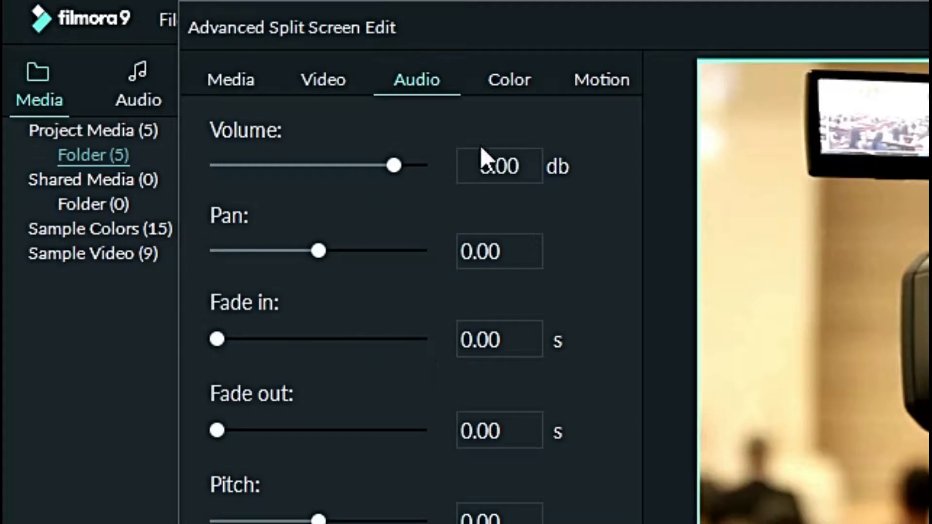
{"action": "left_click", "coordinate": [509, 80]}
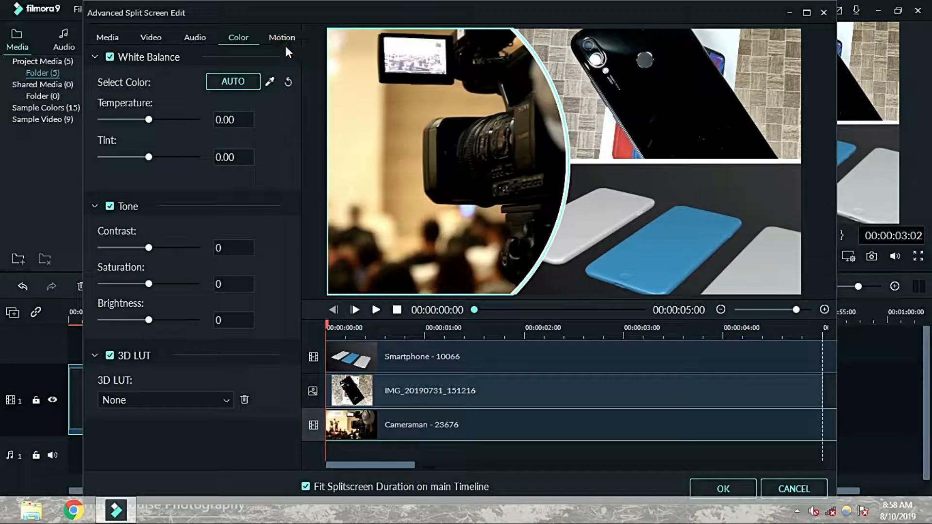
Step: Browse the motion presets, choose Down Up 1 for the Smartphone - 10066 clip, and confirm the advanced split screen edit
{"action": "left_click", "coordinate": [615, 77]}
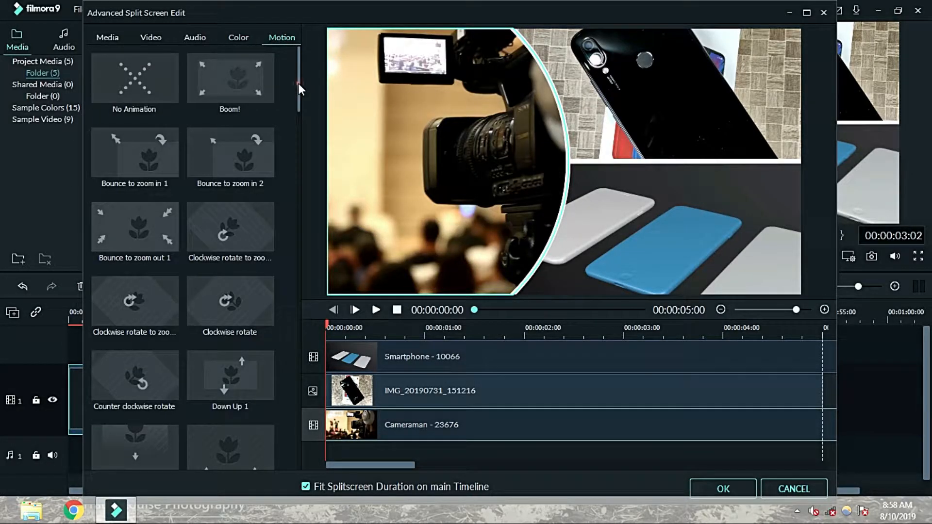
{"action": "left_click_drag", "start_coordinate": [299, 84], "coordinate": [298, 108]}
{"action": "scroll", "coordinate": [200, 118], "scroll_direction": "up", "scroll_amount": 3}
{"action": "left_click", "coordinate": [235, 374]}
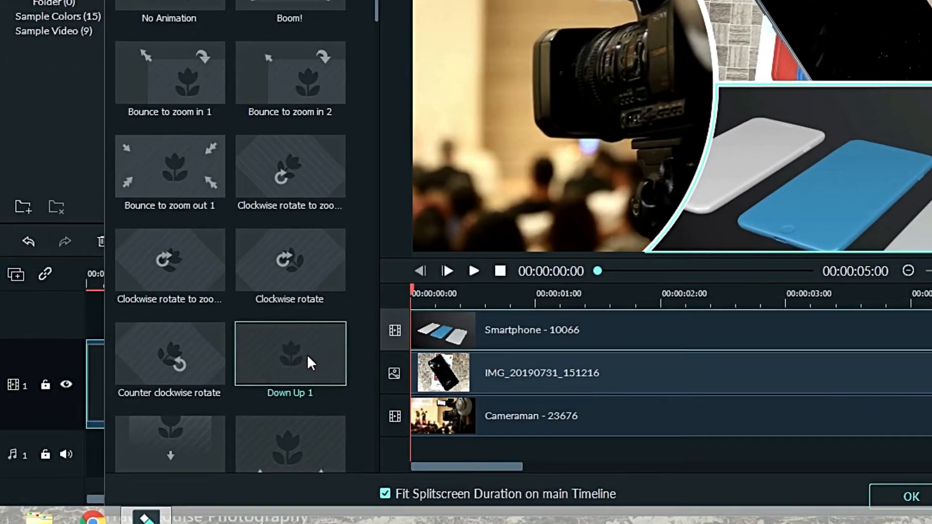
{"action": "left_click", "coordinate": [269, 368]}
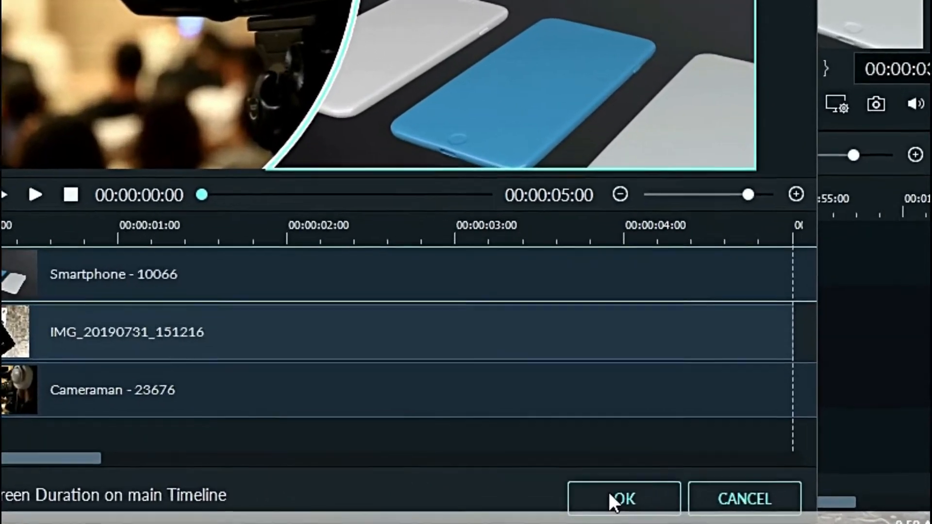
{"action": "left_click", "coordinate": [610, 495]}
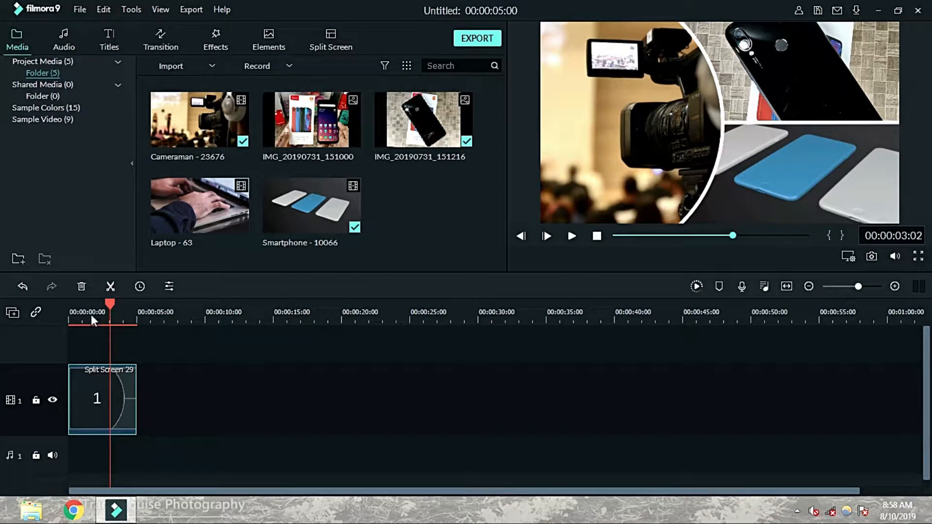
Step: Play the split screen from the start to about 00:00:02:14 and view the zoom controls of the Smartphone - 10066 area
{"action": "double_click", "coordinate": [99, 393]}
{"action": "left_click", "coordinate": [478, 259]}
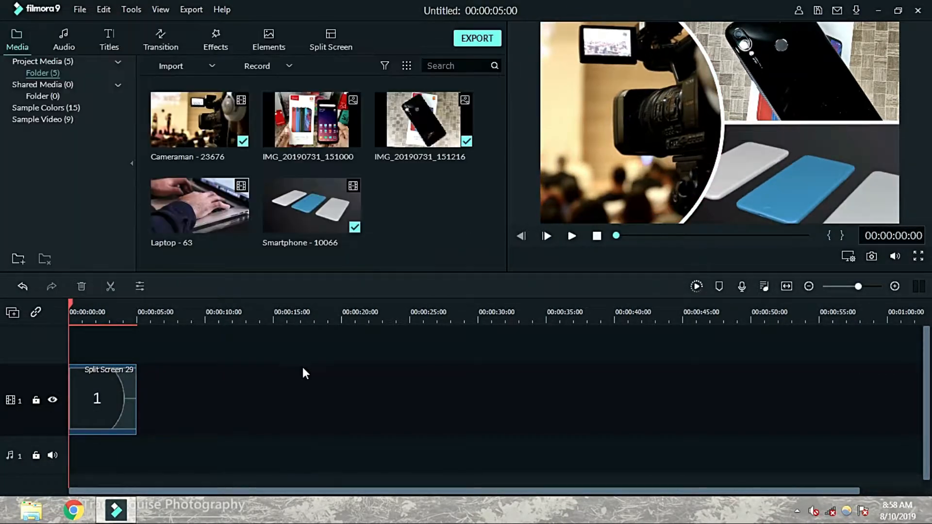
{"action": "key", "text": "space"}
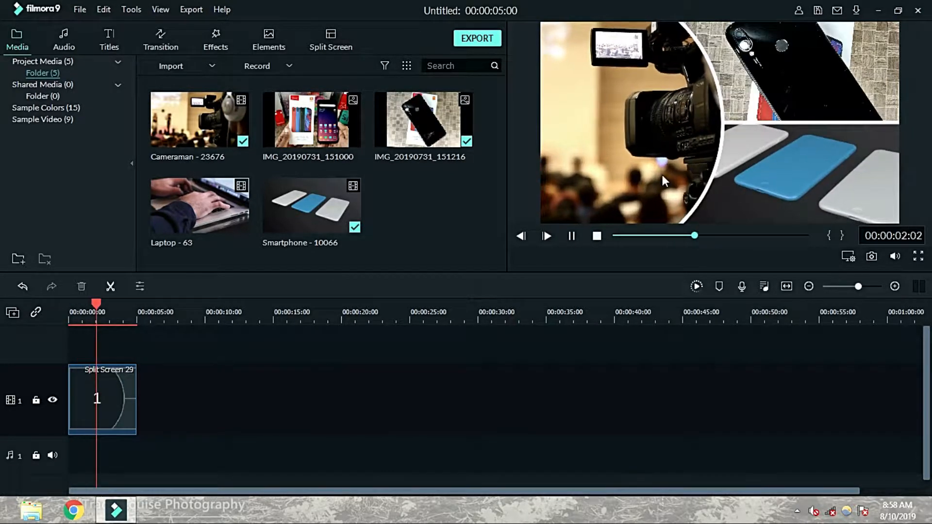
{"action": "key", "text": "space"}
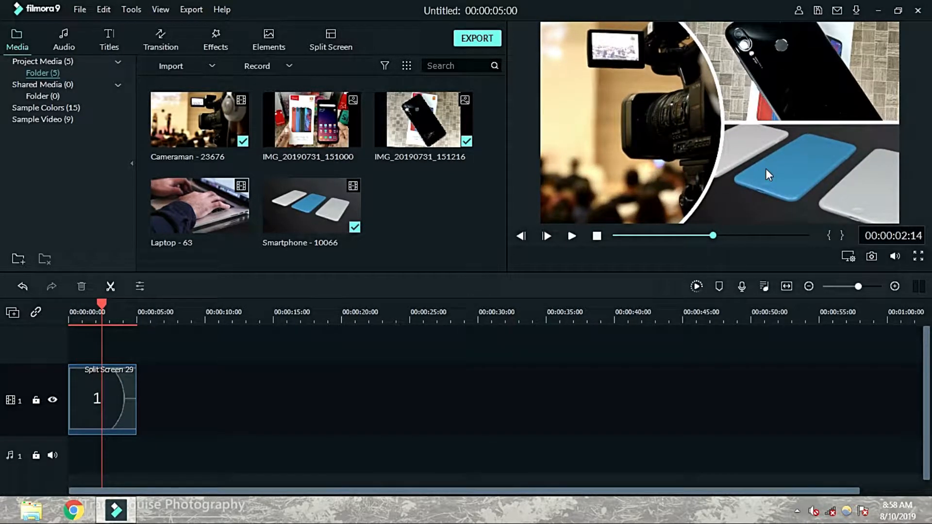
{"action": "left_click", "coordinate": [764, 149]}
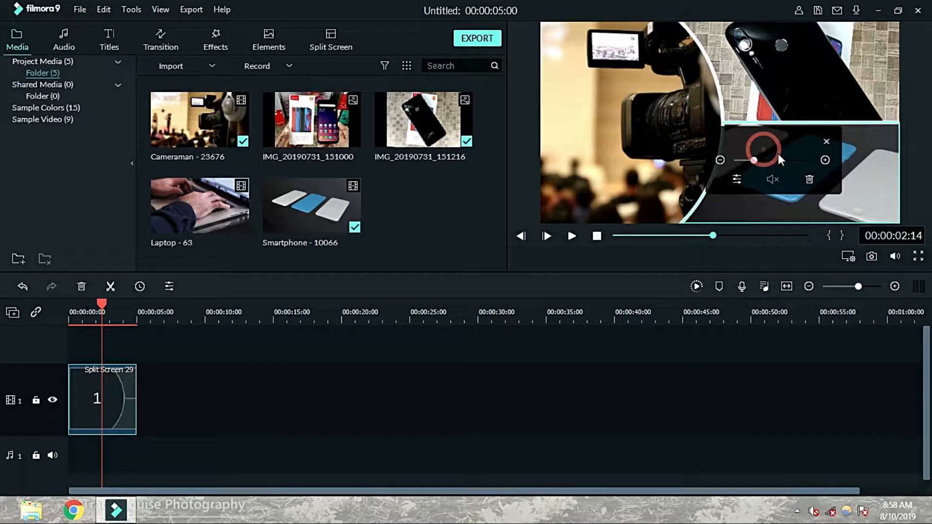
{"action": "left_click", "coordinate": [827, 139]}
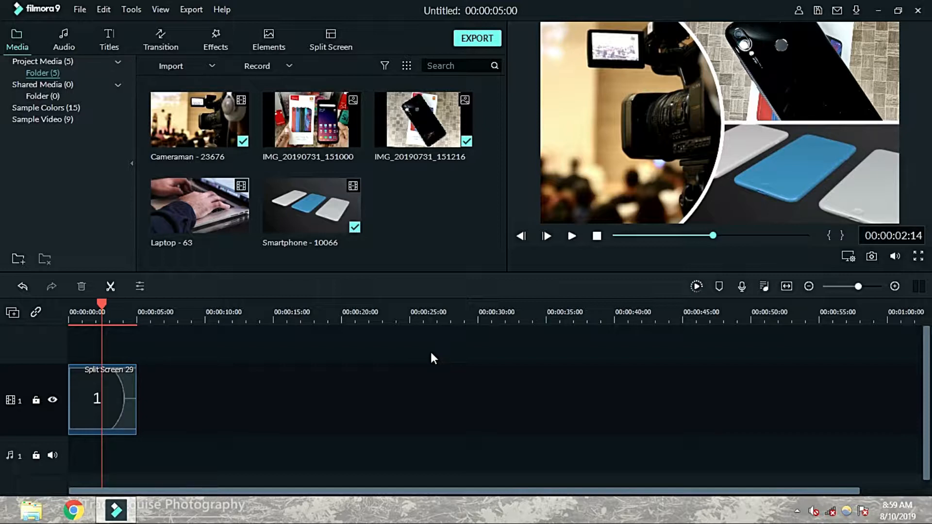
Step: Replace the split screen with Cameraman - 23676, Laptop - 63 and Smartphone - 10066 in sequence, matching the project settings to the media
{"action": "key", "text": "Delete"}
{"action": "left_click_drag", "start_coordinate": [239, 132], "coordinate": [162, 383]}
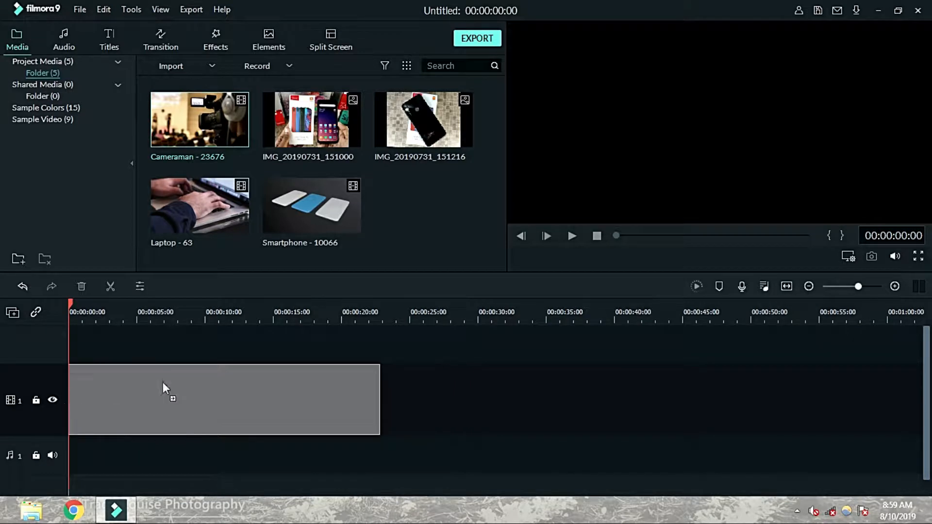
{"action": "left_click", "coordinate": [492, 268]}
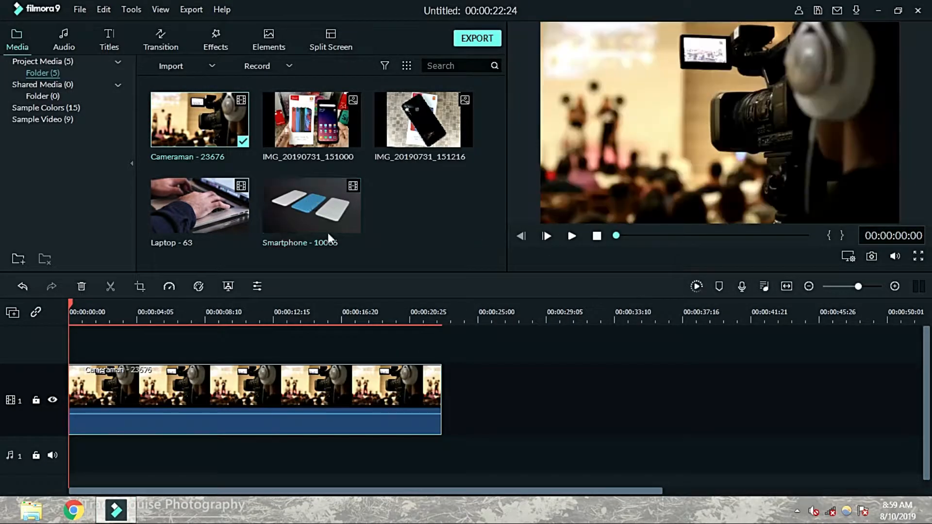
{"action": "left_click_drag", "start_coordinate": [199, 206], "coordinate": [442, 409]}
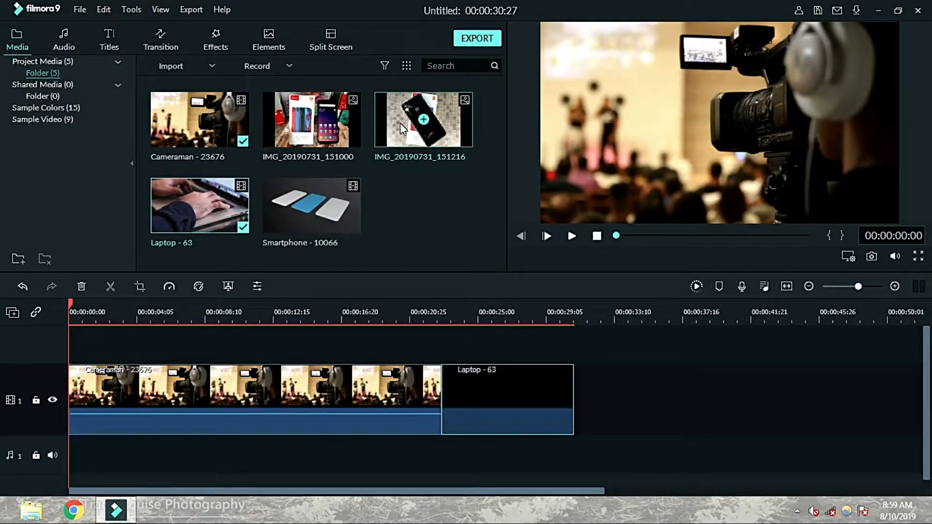
{"action": "left_click_drag", "start_coordinate": [354, 199], "coordinate": [590, 347]}
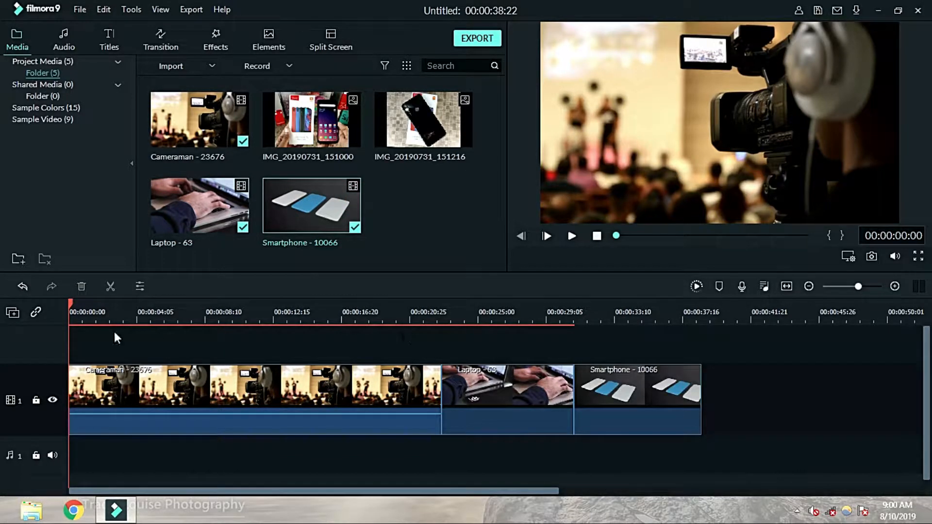
Step: Enable background render for previews in the performance preferences and check its start delay
{"action": "left_click", "coordinate": [77, 12]}
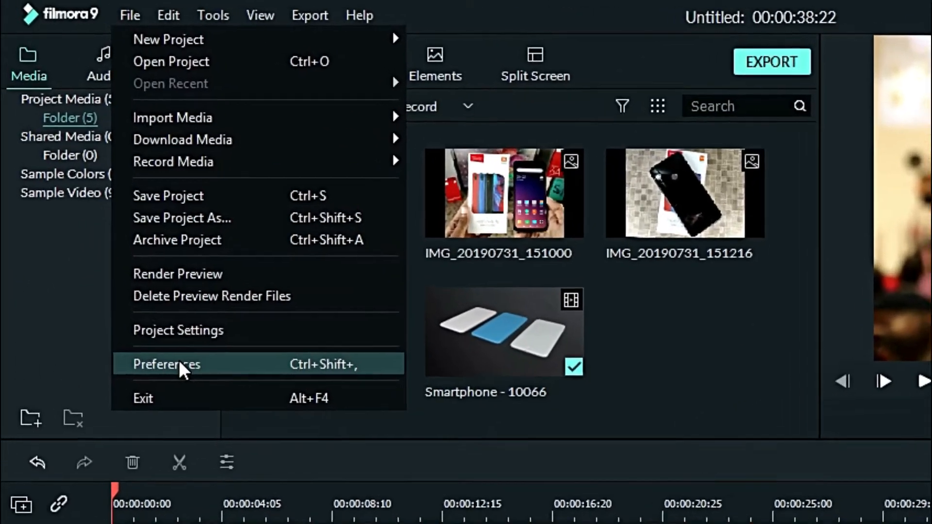
{"action": "left_click", "coordinate": [171, 321]}
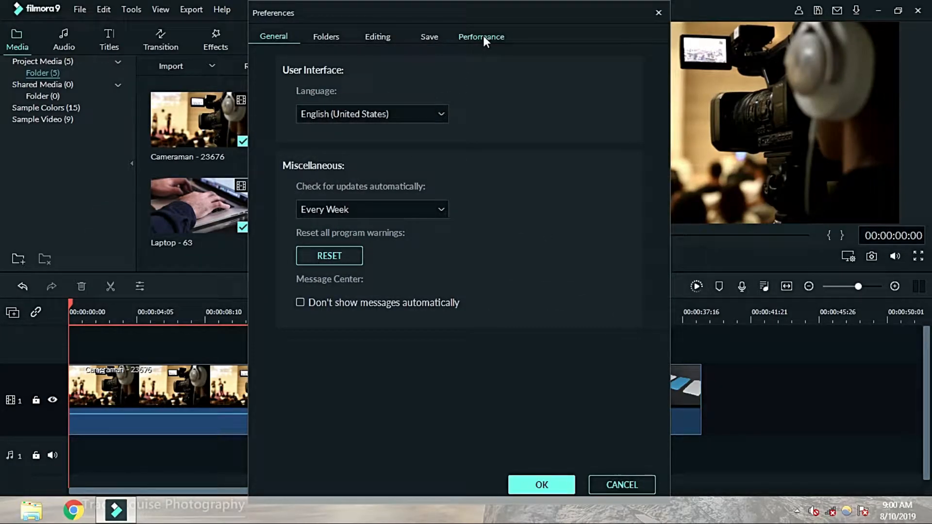
{"action": "left_click", "coordinate": [488, 39]}
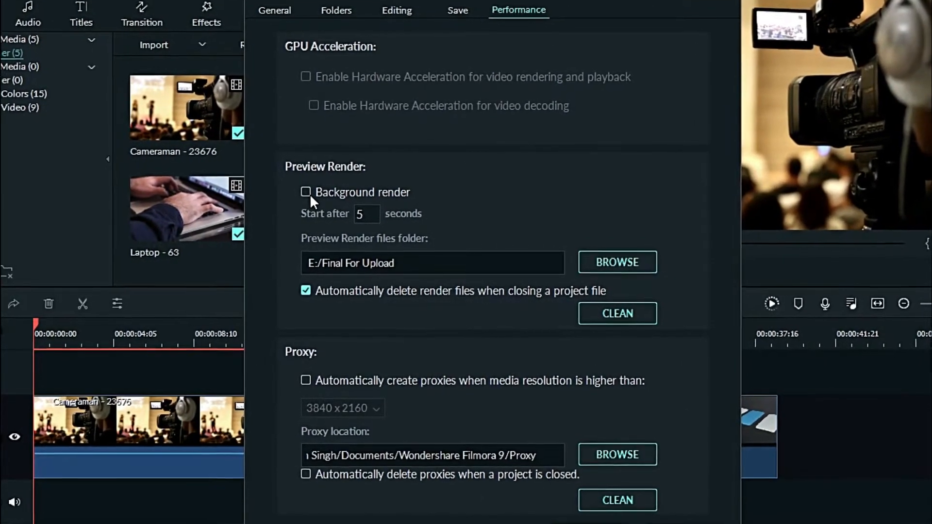
{"action": "left_click", "coordinate": [304, 191]}
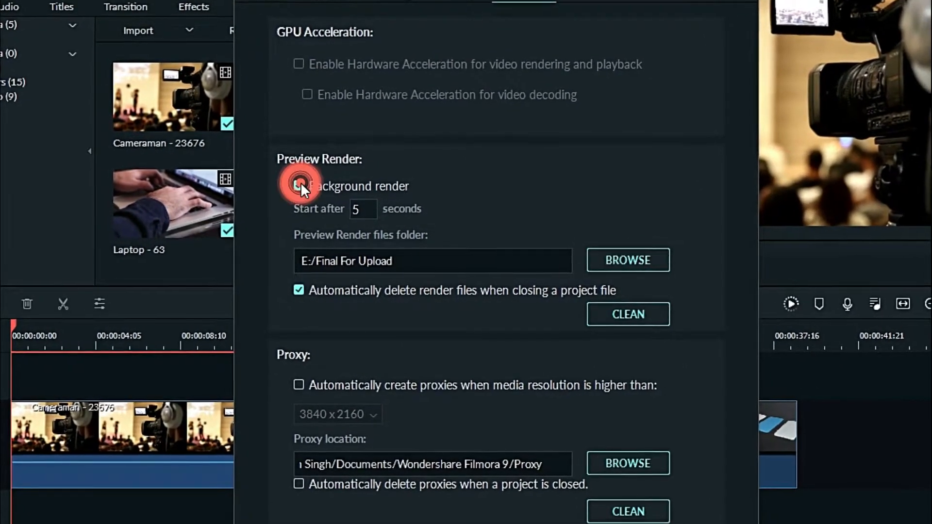
{"action": "double_click", "coordinate": [357, 204]}
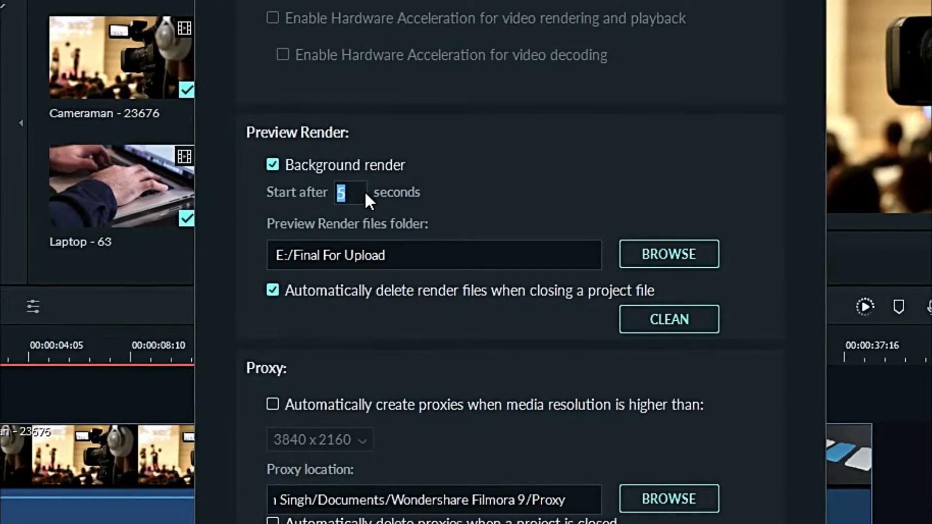
{"action": "left_click", "coordinate": [385, 165]}
{"action": "left_click", "coordinate": [272, 164]}
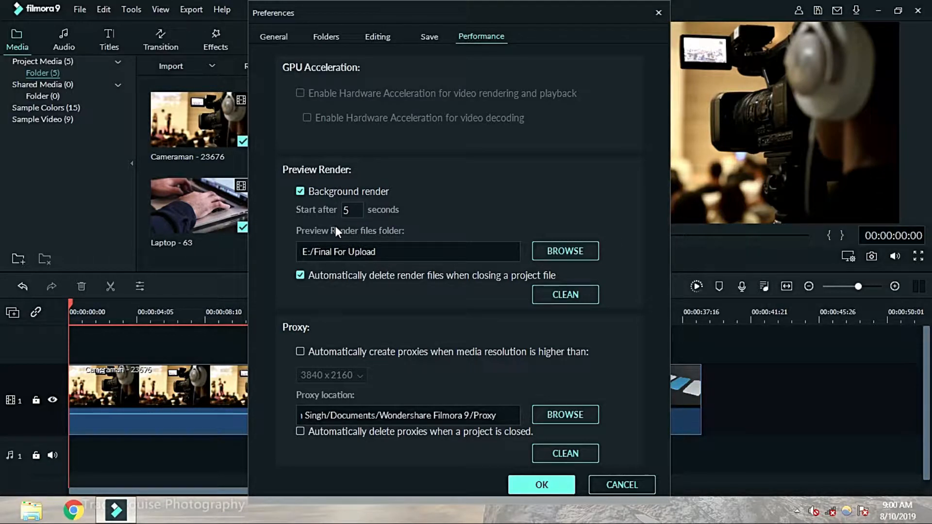
Step: Inspect the folder selection for preview render files without changing the folder, and save the preferences
{"action": "left_click", "coordinate": [573, 252]}
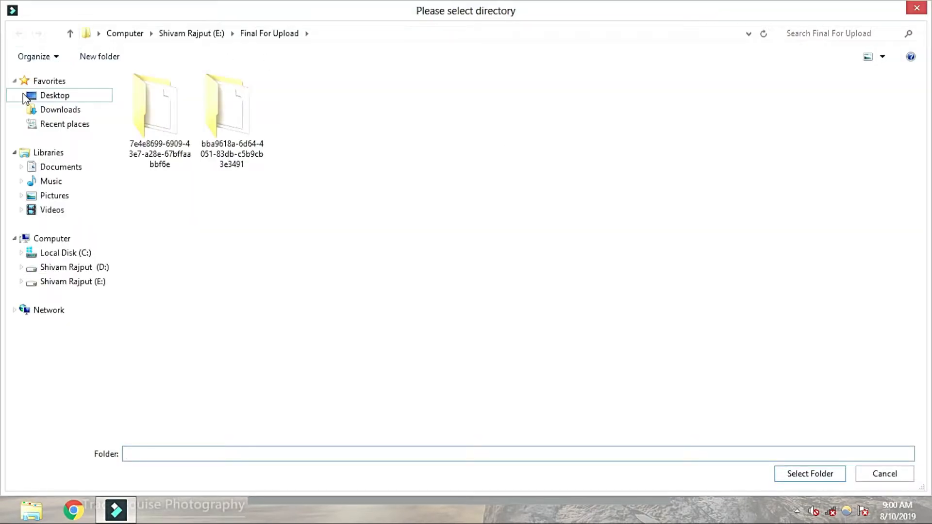
{"action": "left_click", "coordinate": [883, 473]}
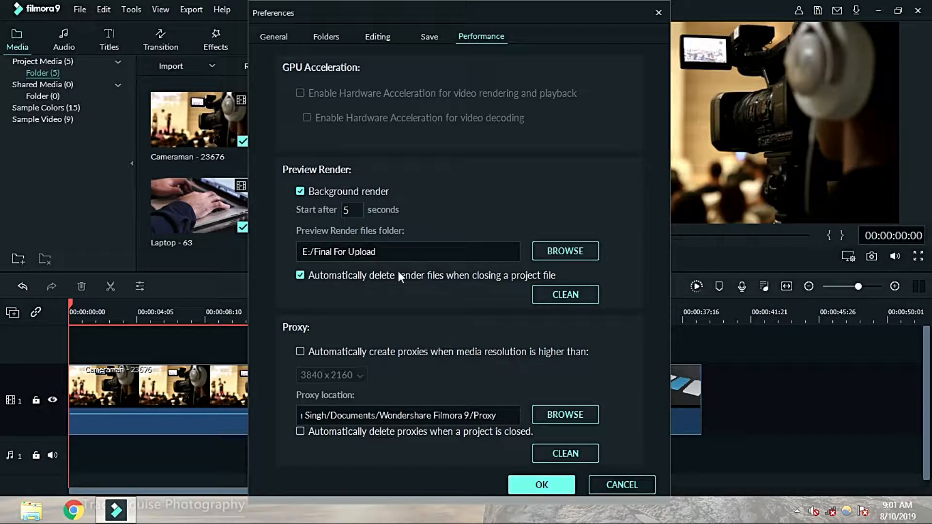
{"action": "left_click", "coordinate": [552, 488]}
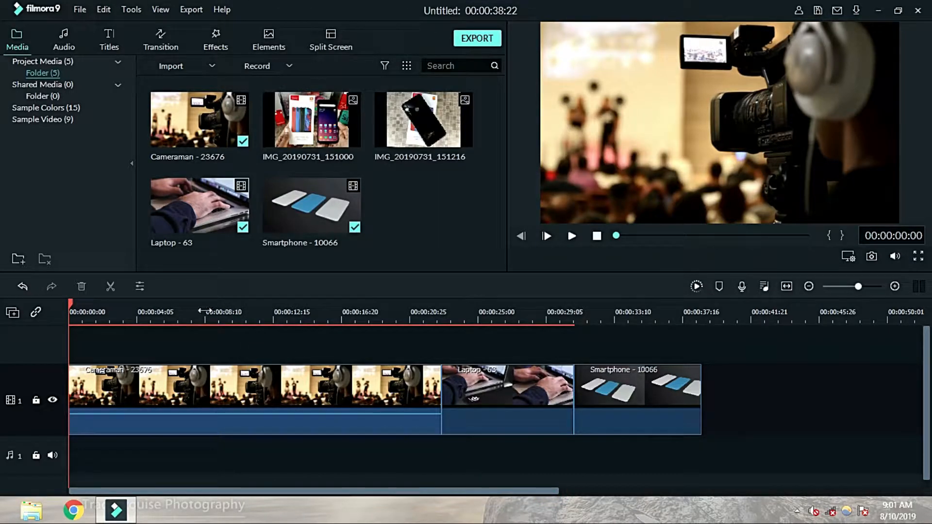
{"action": "left_click_drag", "start_coordinate": [71, 301], "coordinate": [94, 305]}
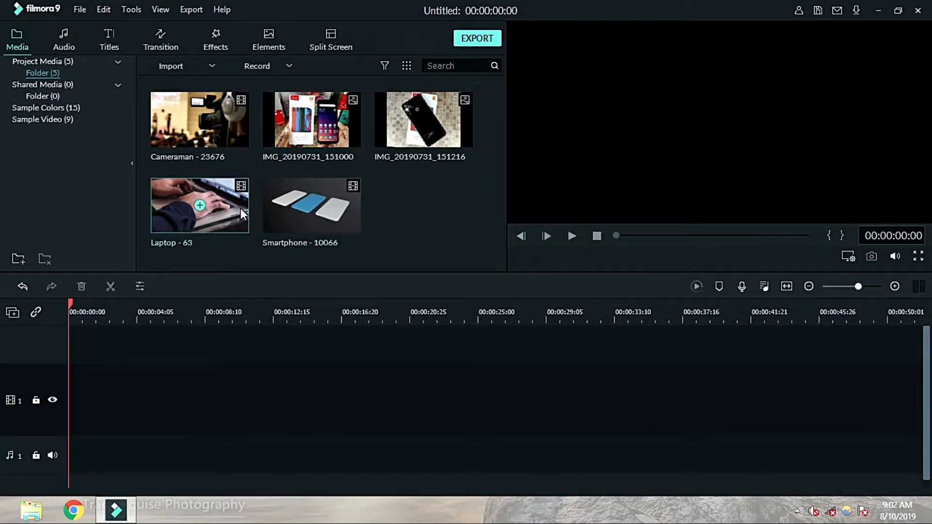
Step: Place Laptop - 63, Smartphone - 10066 and Cameraman - 23676 in sequence on video track 1, matching the project settings to the media
{"action": "left_click_drag", "start_coordinate": [240, 208], "coordinate": [57, 382]}
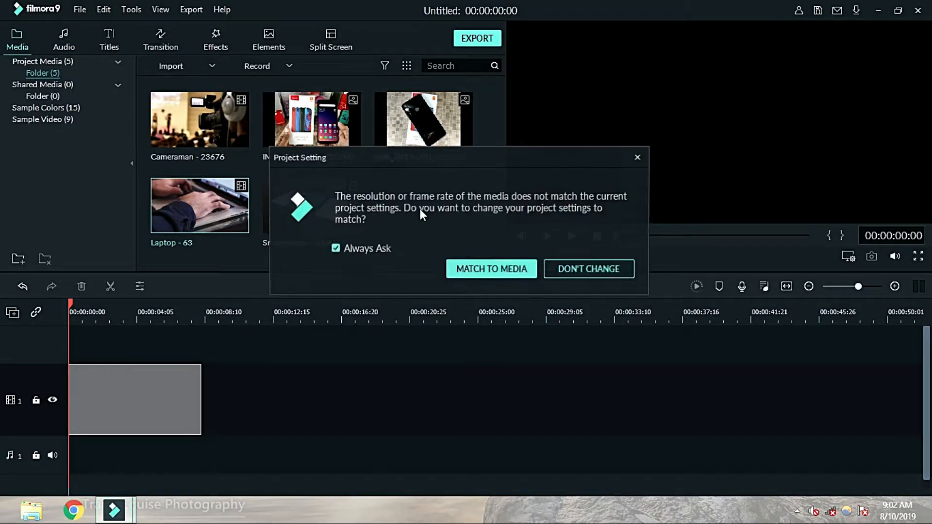
{"action": "left_click", "coordinate": [482, 268]}
{"action": "left_click_drag", "start_coordinate": [354, 201], "coordinate": [193, 394]}
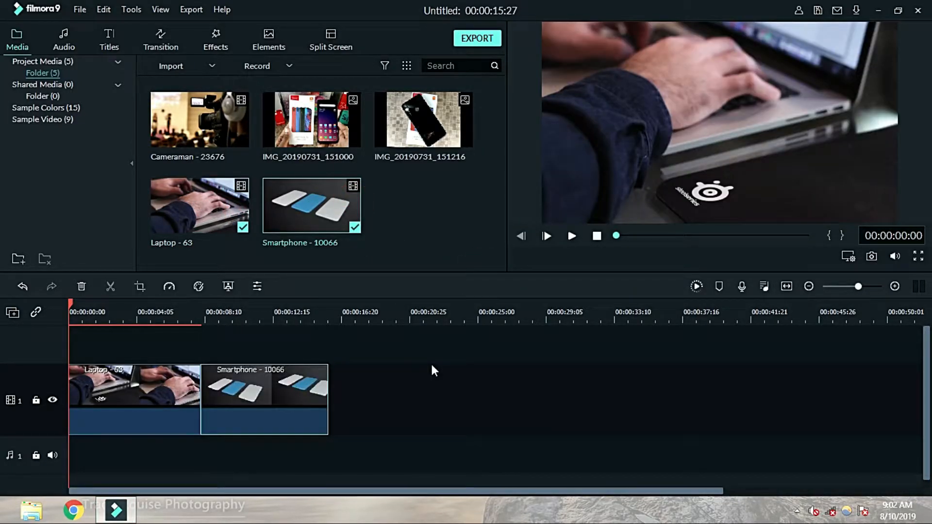
{"action": "left_click", "coordinate": [426, 375]}
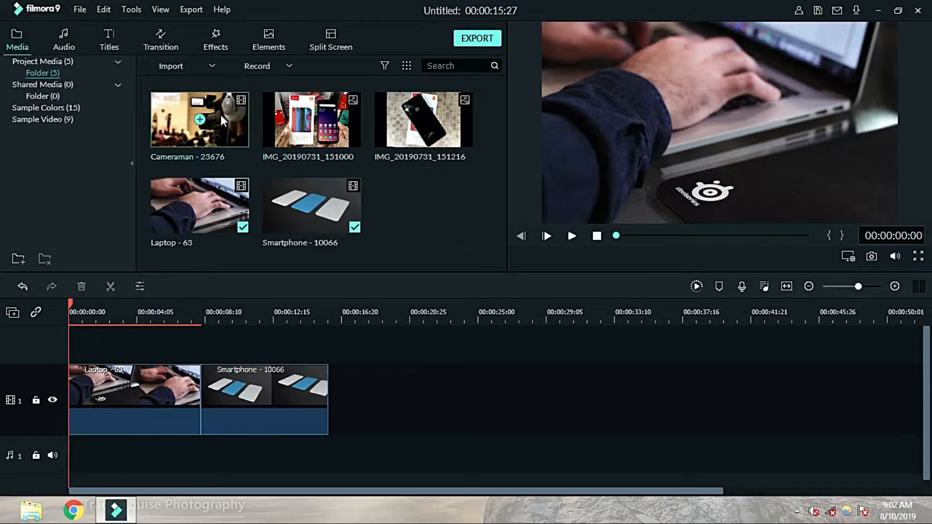
{"action": "left_click_drag", "start_coordinate": [221, 114], "coordinate": [346, 369]}
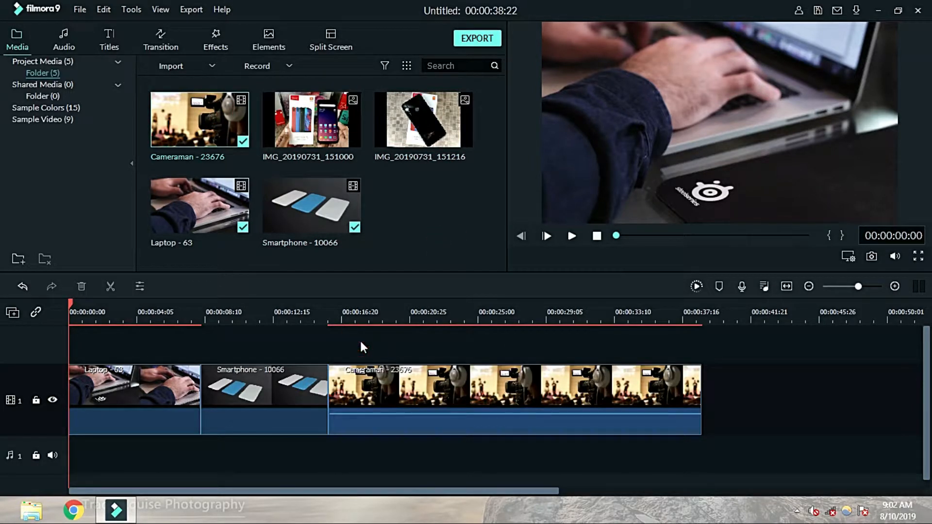
Step: Split the Laptop - 63 clip on video track 1 at two points to isolate a short middle piece
{"action": "key", "text": "space"}
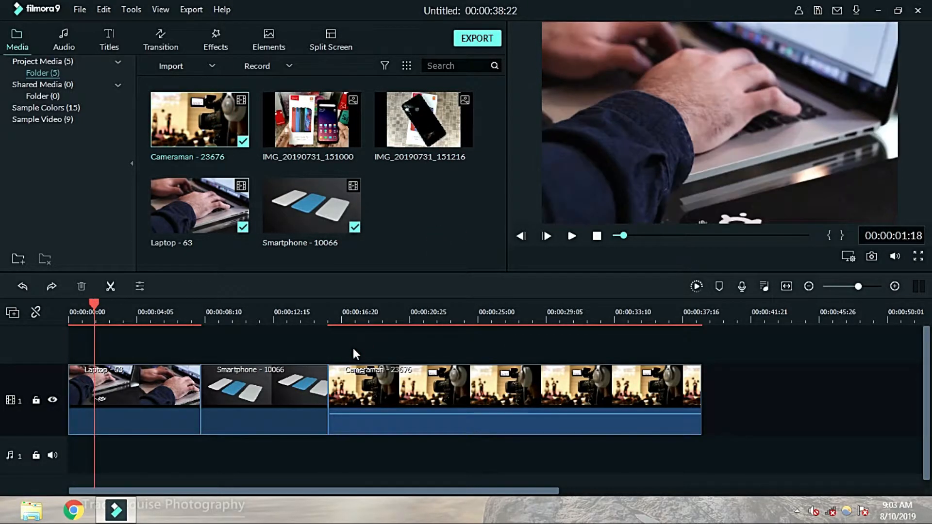
{"action": "left_click", "coordinate": [235, 346]}
{"action": "left_click_drag", "start_coordinate": [97, 302], "coordinate": [118, 305]}
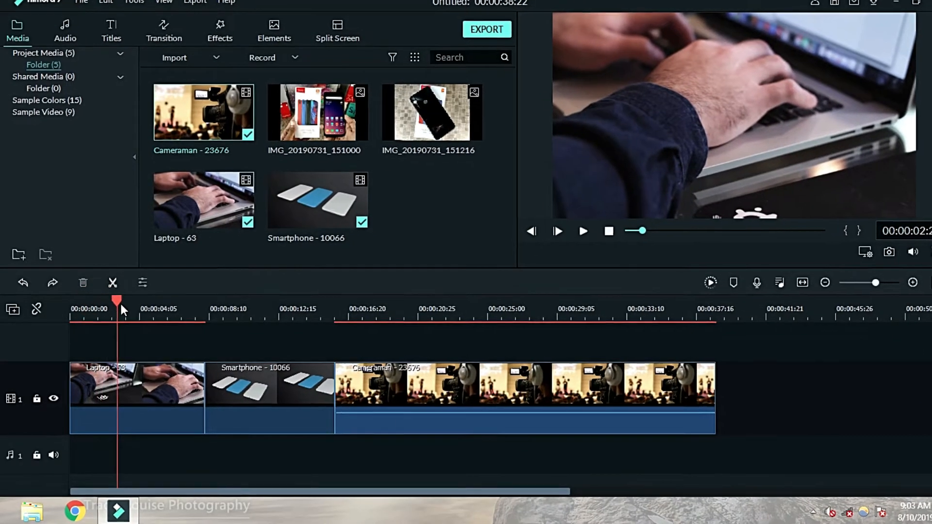
{"action": "left_click", "coordinate": [141, 376]}
{"action": "left_click", "coordinate": [112, 283]}
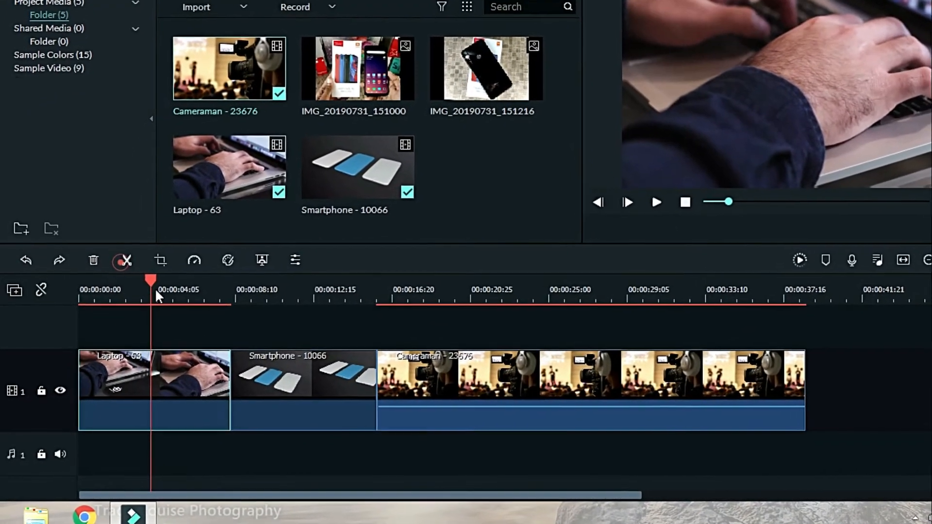
{"action": "left_click_drag", "start_coordinate": [156, 284], "coordinate": [180, 282]}
{"action": "left_click", "coordinate": [177, 371]}
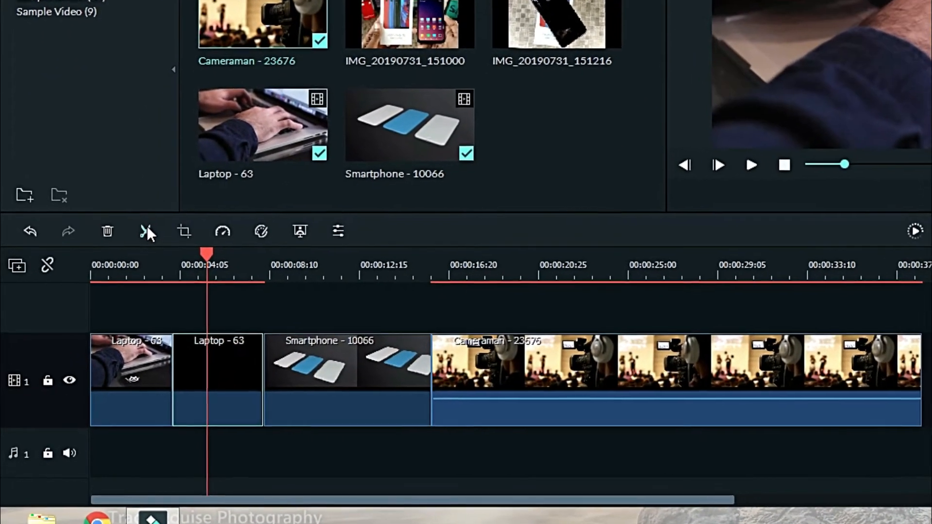
{"action": "left_click", "coordinate": [146, 231]}
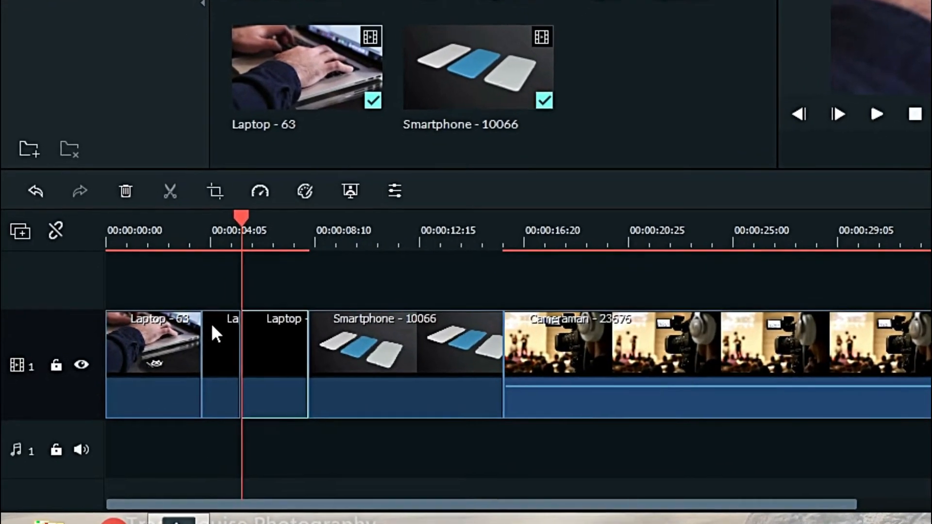
Step: Delete the middle piece of Laptop - 63 and move all following clips together to close the gap
{"action": "left_click", "coordinate": [216, 330]}
{"action": "key", "text": "Delete"}
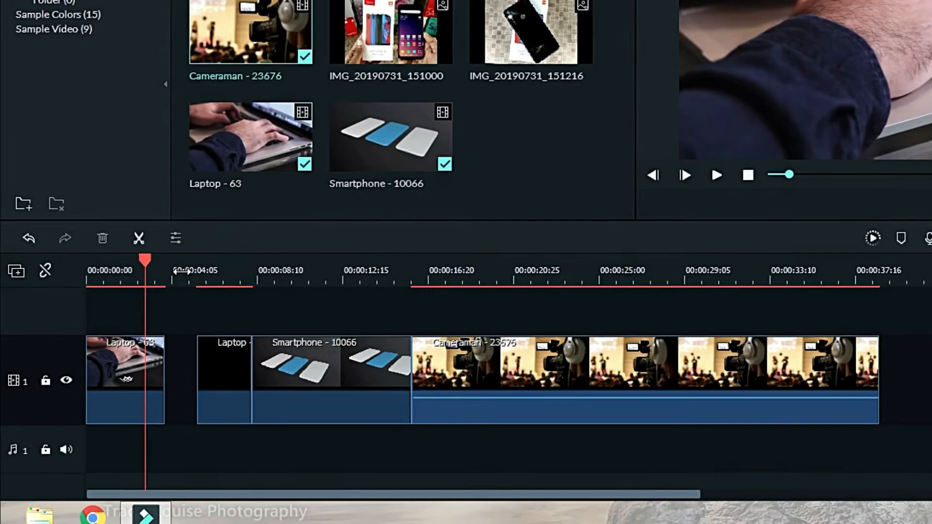
{"action": "left_click_drag", "start_coordinate": [262, 184], "coordinate": [320, 184]}
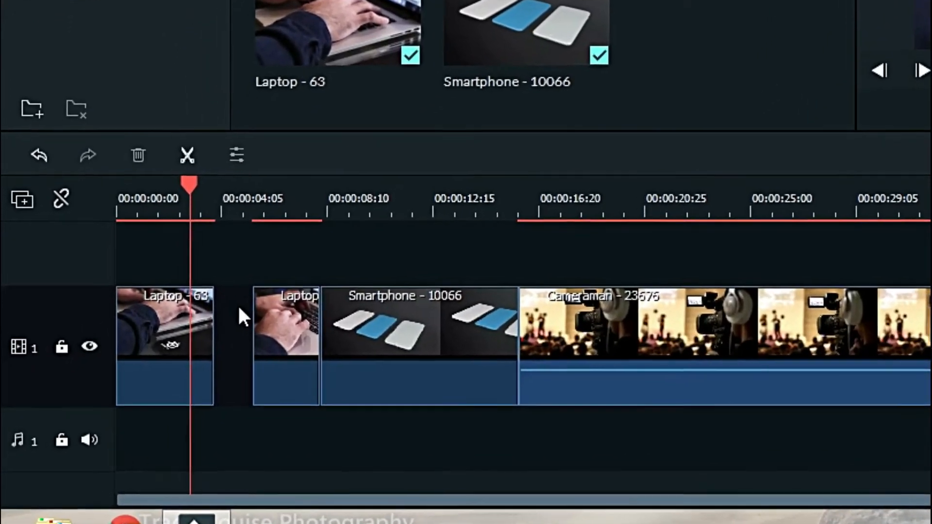
{"action": "left_click", "coordinate": [233, 335]}
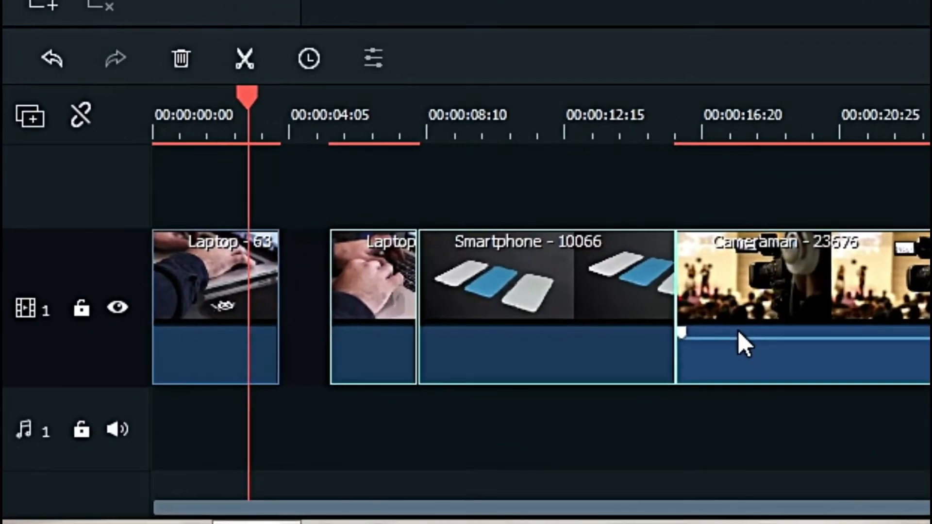
{"action": "left_click_drag", "start_coordinate": [738, 331], "coordinate": [425, 182]}
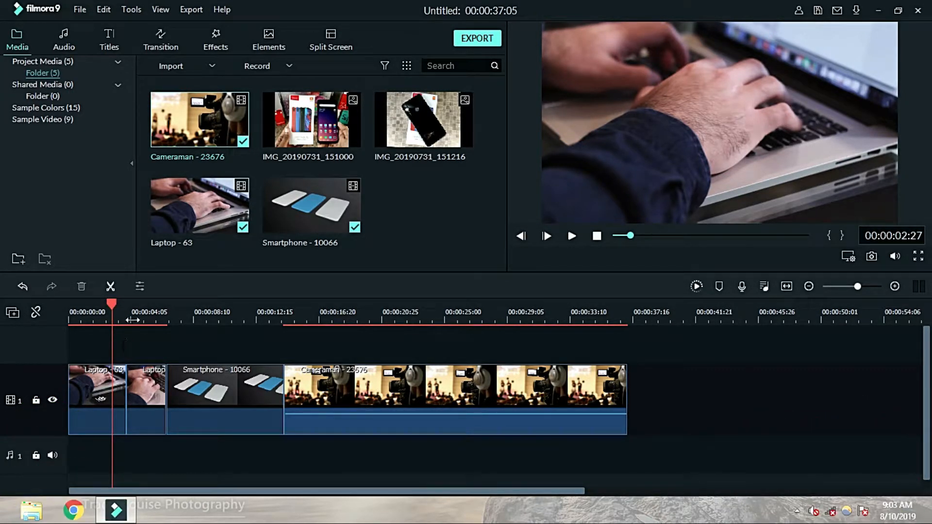
Step: Undo the clip move, the deletion and the splits made to Laptop - 63
{"action": "key", "text": "ctrl+z"}
{"action": "key", "text": "ctrl+z"}
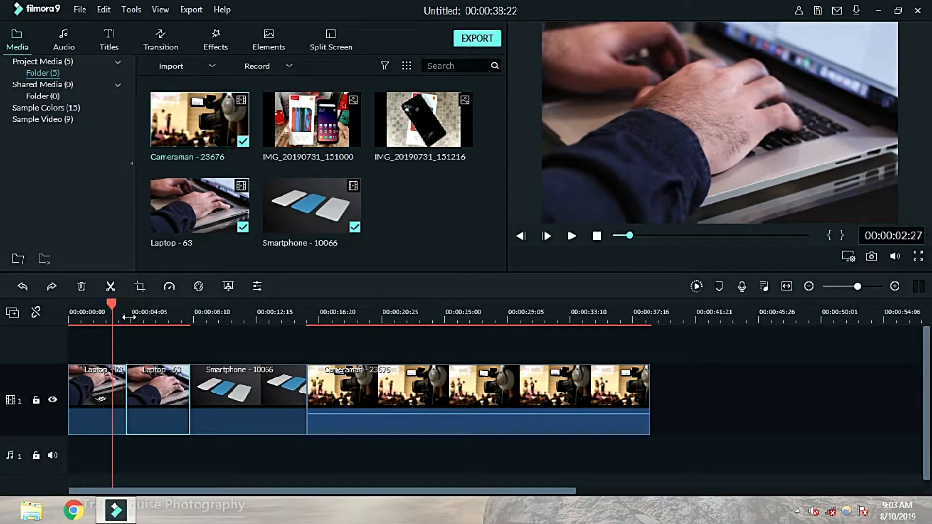
{"action": "key", "text": "ctrl+z"}
{"action": "left_click", "coordinate": [131, 342]}
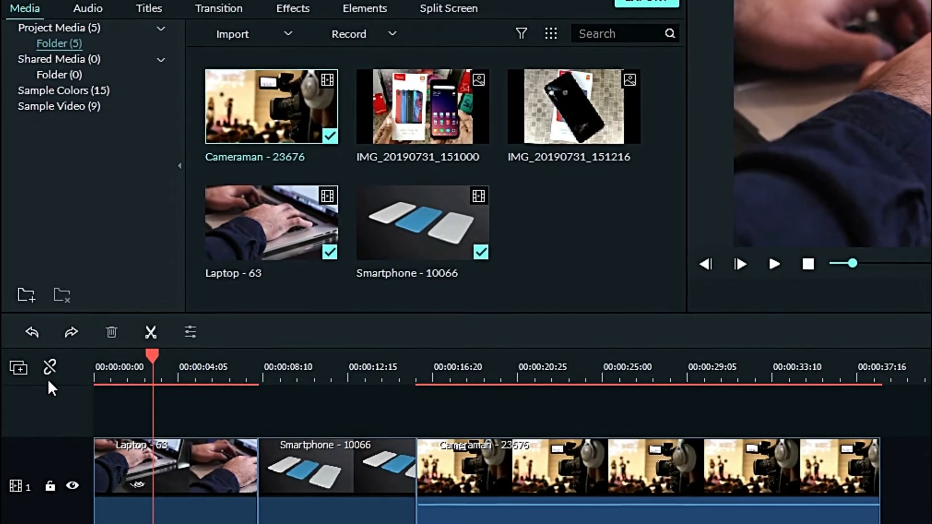
Step: Toggle the timeline's auto ripple setting and leave it on so deletions close their gaps
{"action": "left_click", "coordinate": [48, 367]}
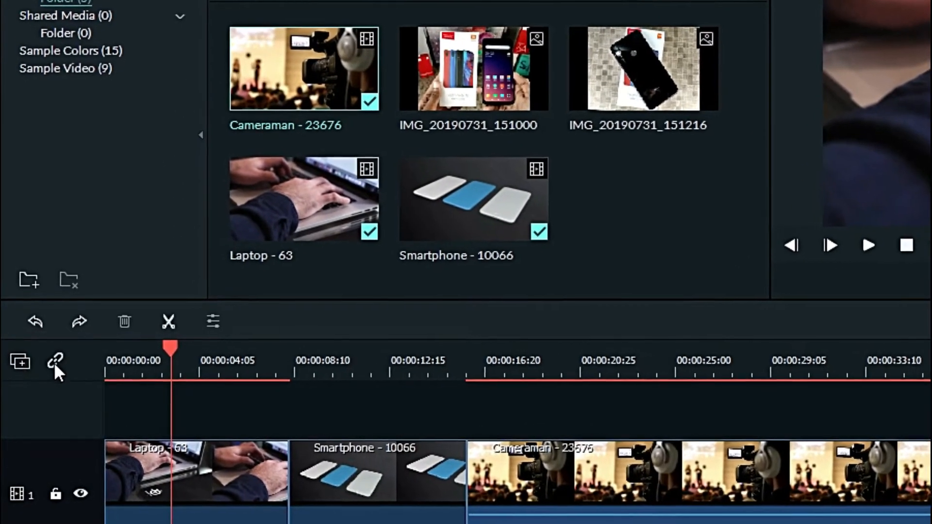
{"action": "left_click", "coordinate": [53, 362]}
{"action": "left_click", "coordinate": [59, 359]}
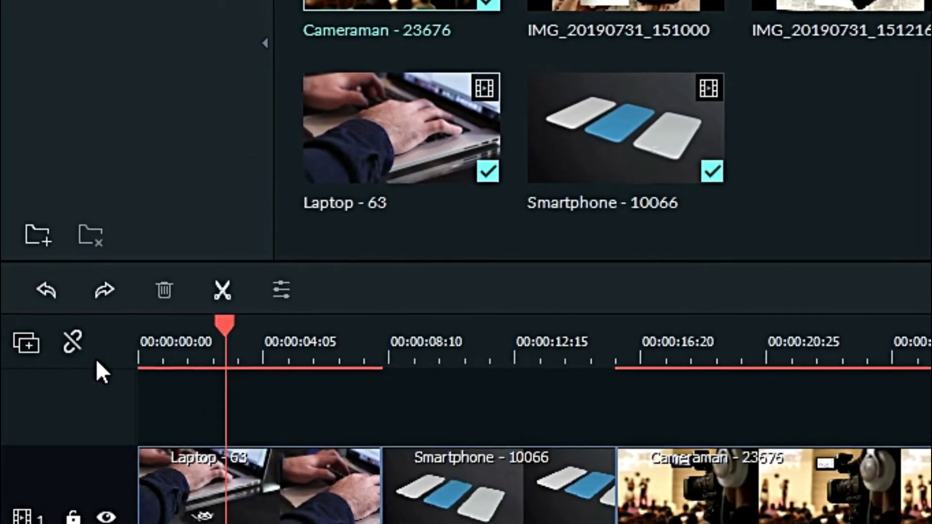
{"action": "left_click", "coordinate": [87, 336]}
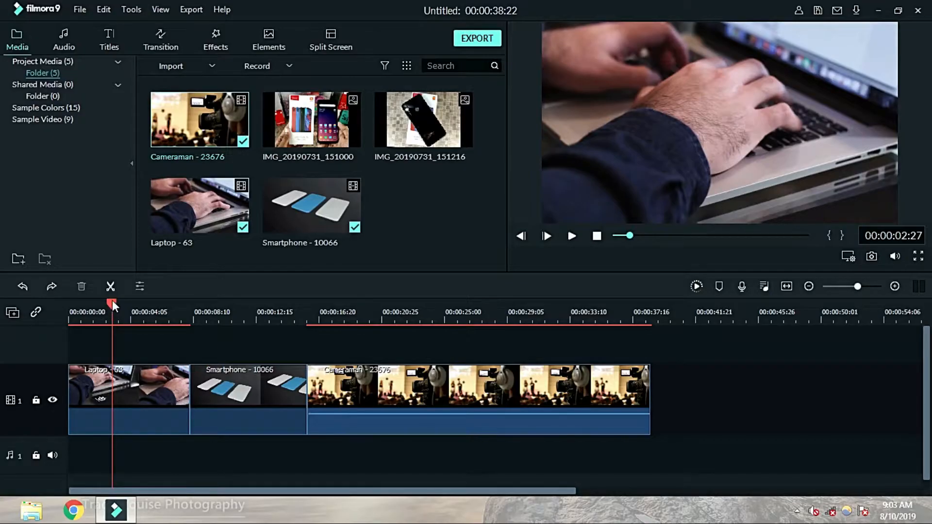
Step: Split Laptop - 63 at two points and delete the short middle piece with auto ripple on
{"action": "left_click_drag", "start_coordinate": [406, 253], "coordinate": [931, 247]}
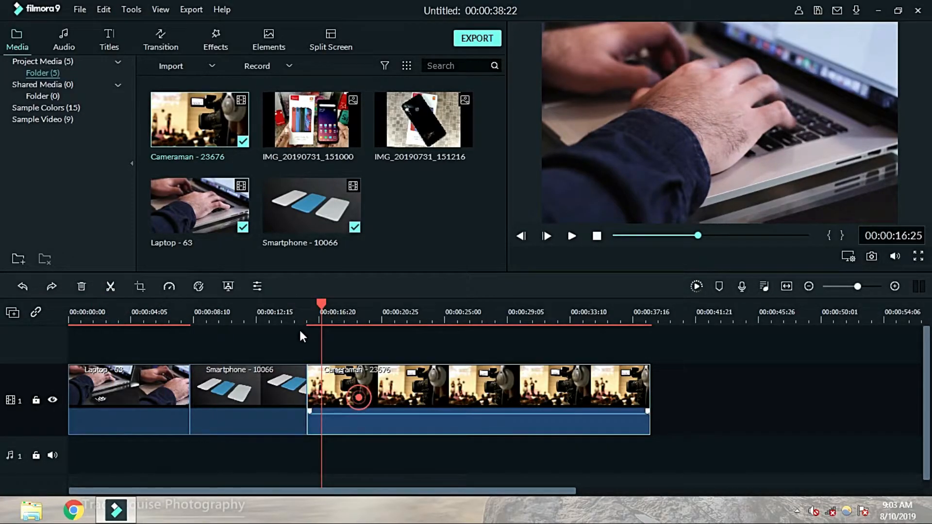
{"action": "left_click_drag", "start_coordinate": [323, 304], "coordinate": [138, 323]}
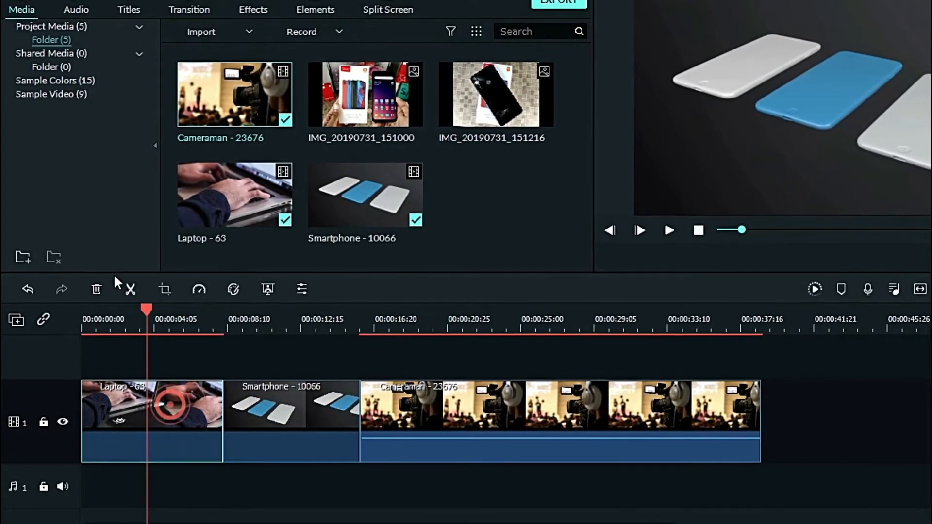
{"action": "left_click", "coordinate": [129, 292]}
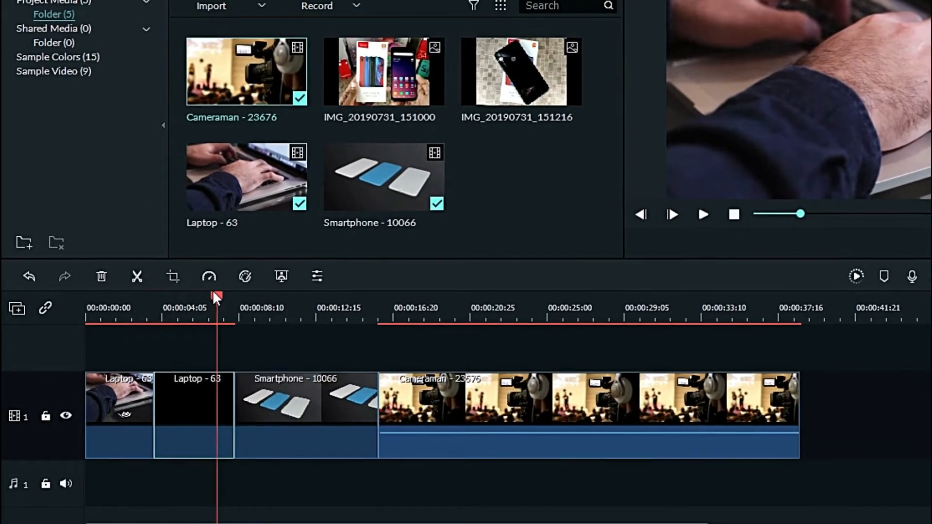
{"action": "left_click", "coordinate": [183, 398]}
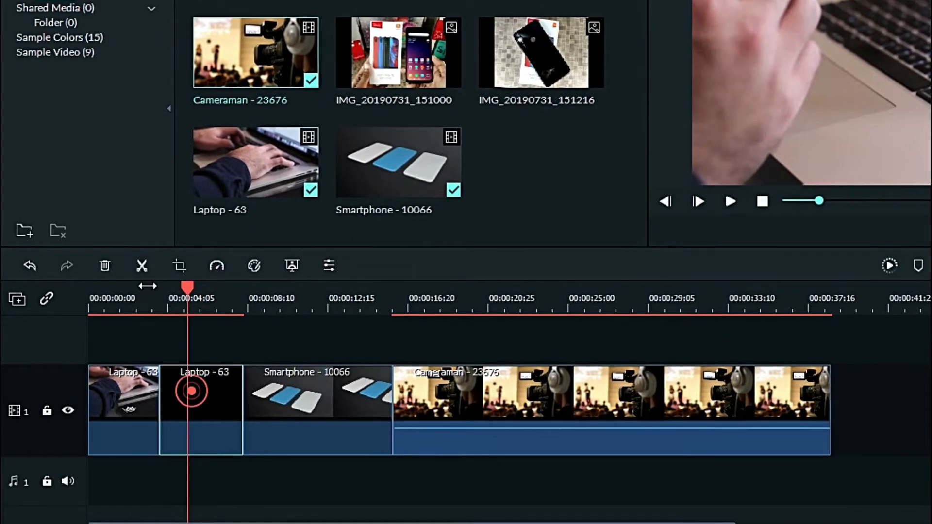
{"action": "left_click", "coordinate": [142, 266]}
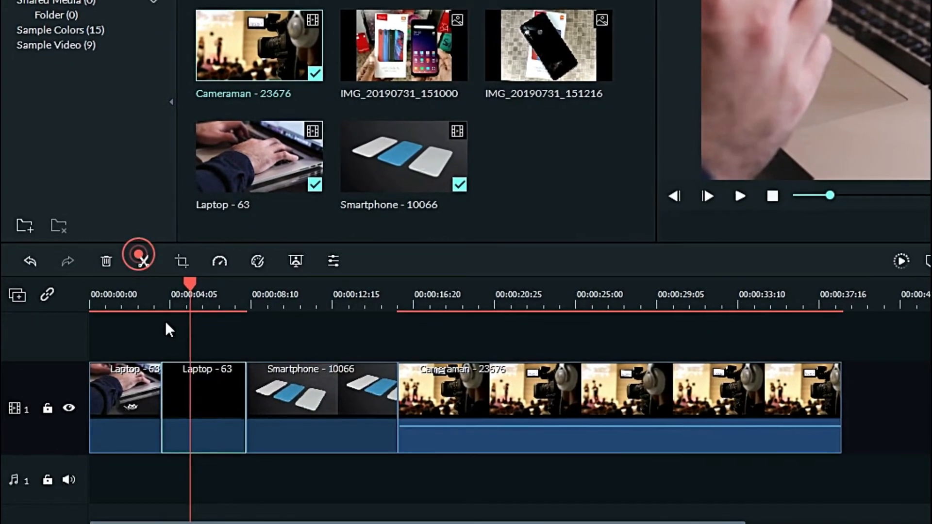
{"action": "left_click", "coordinate": [179, 382]}
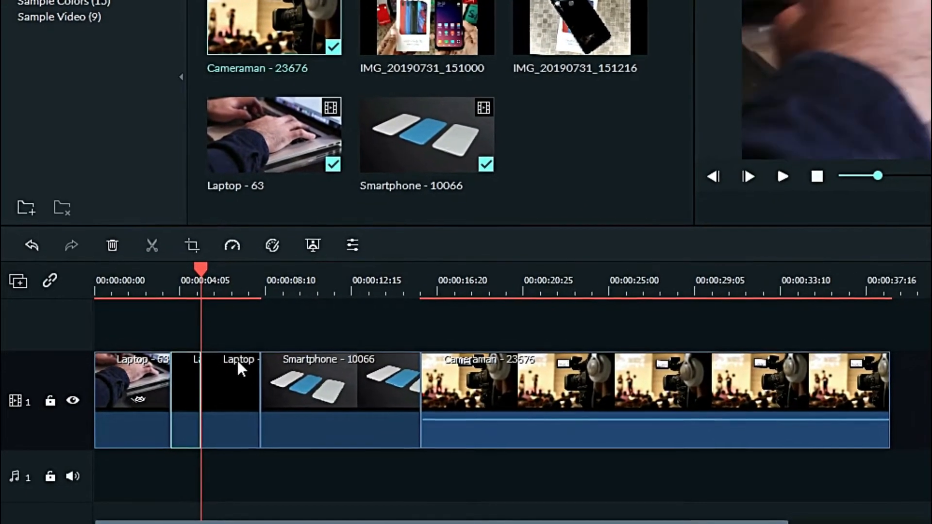
{"action": "key", "text": "Delete"}
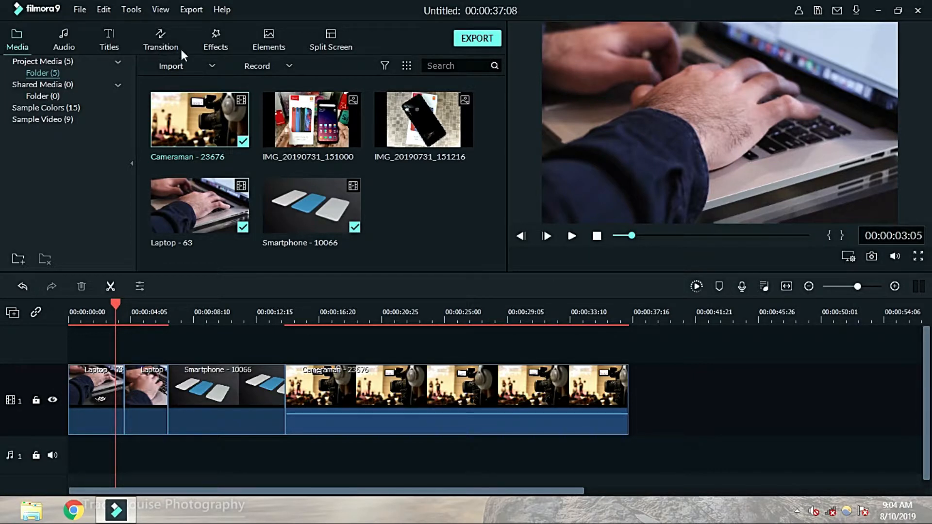
Step: Add the Blurry Cross 2 transition between the two Laptop - 63 pieces and play it back
{"action": "left_click", "coordinate": [160, 39]}
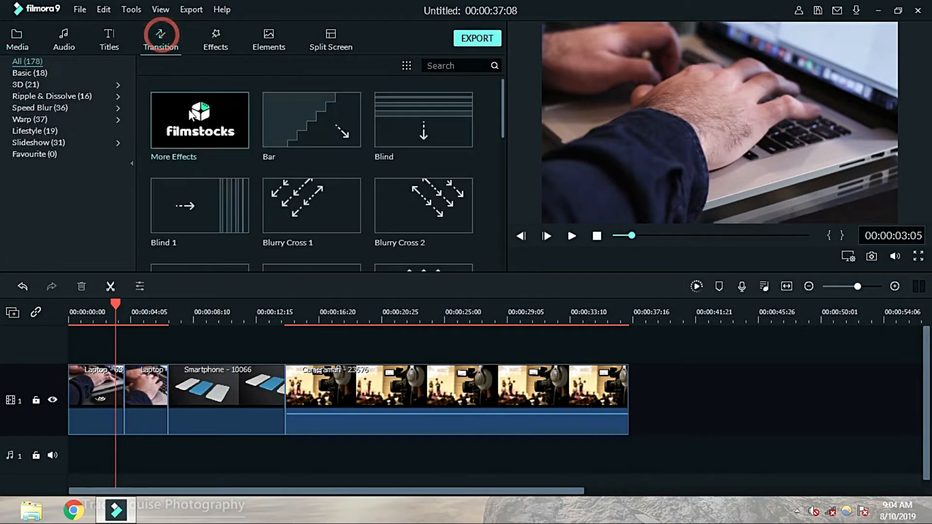
{"action": "left_click_drag", "start_coordinate": [504, 96], "coordinate": [500, 249]}
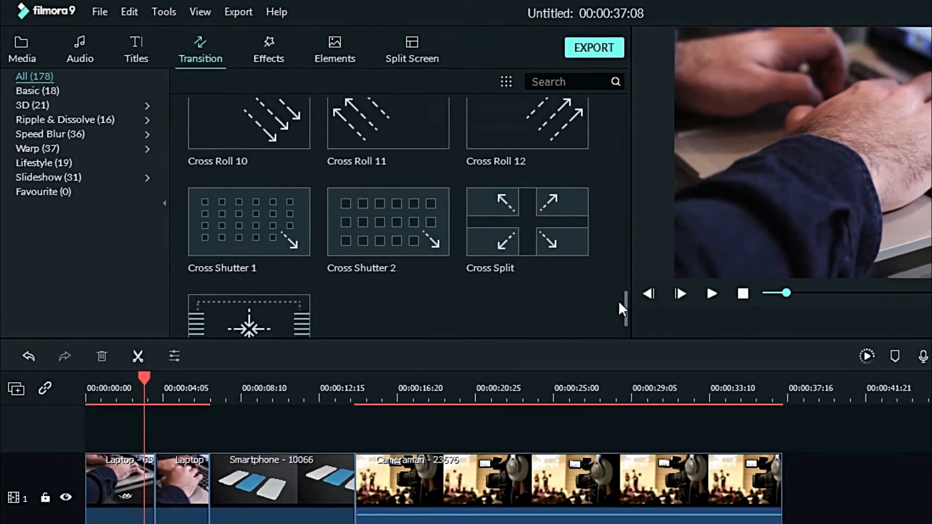
{"action": "scroll", "coordinate": [559, 286], "scroll_direction": "up", "scroll_amount": 3}
{"action": "scroll", "coordinate": [414, 228], "scroll_direction": "up", "scroll_amount": 6}
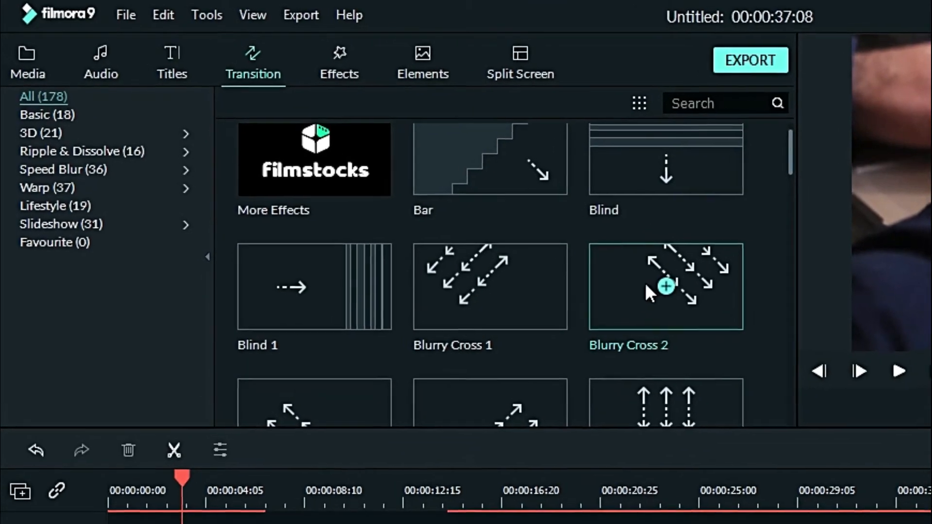
{"action": "left_click_drag", "start_coordinate": [645, 282], "coordinate": [196, 523]}
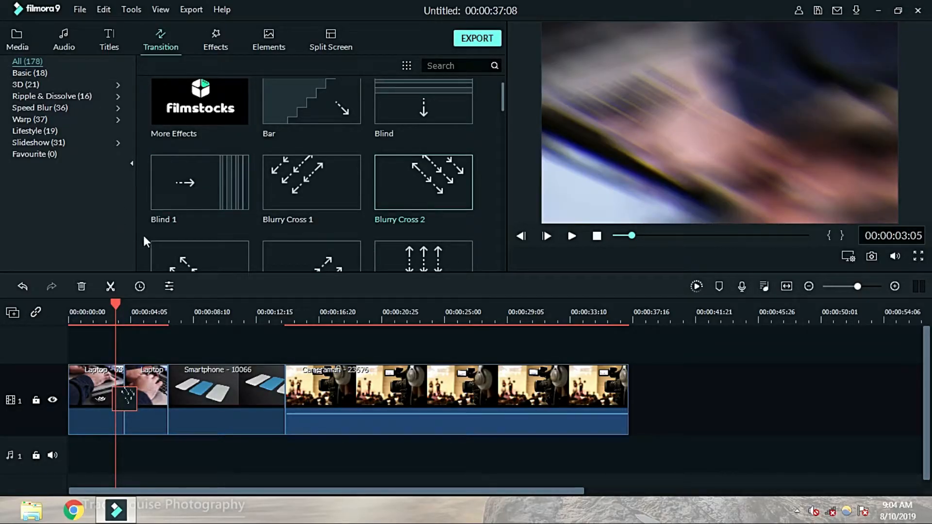
{"action": "left_click", "coordinate": [700, 402]}
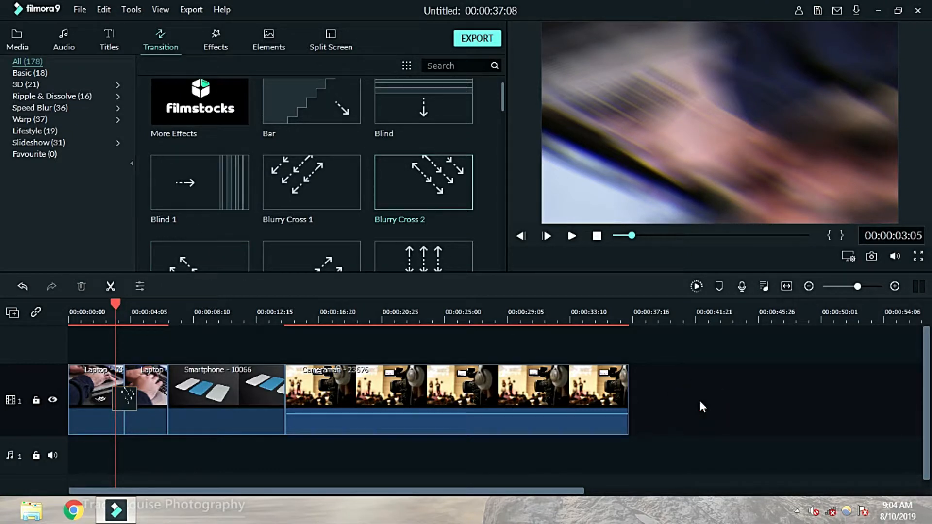
{"action": "key", "text": "space"}
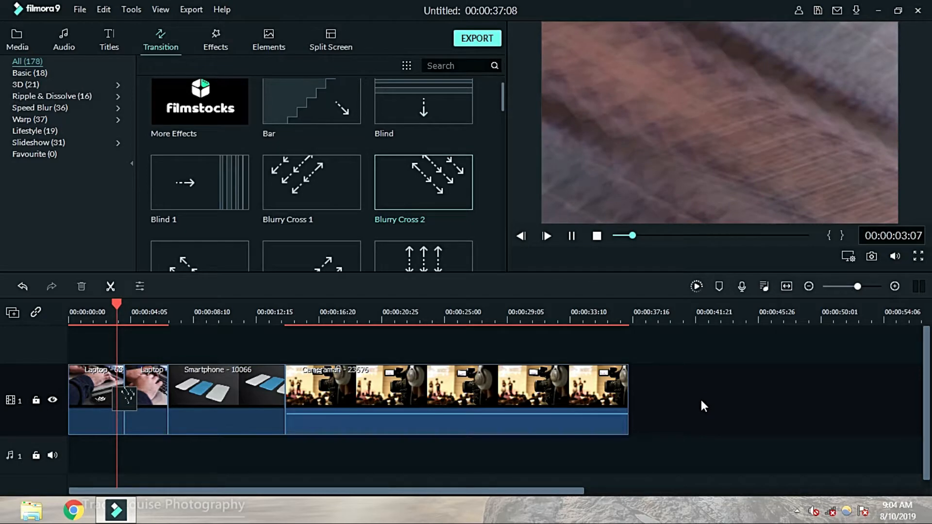
{"action": "key", "text": "space"}
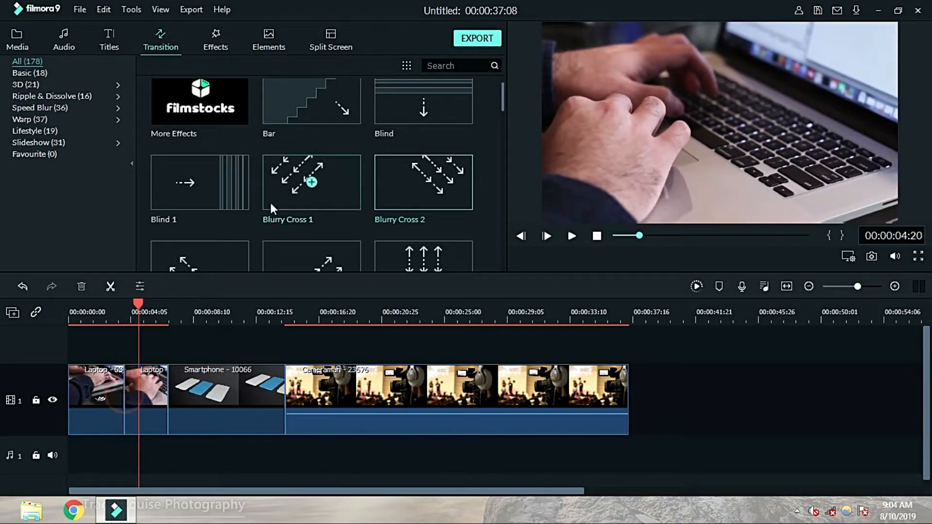
Step: Replace Blurry Cross 2 with the Colour Distance transition between the two Laptop - 63 pieces and preview it
{"action": "scroll", "coordinate": [273, 209], "scroll_direction": "down", "scroll_amount": 6}
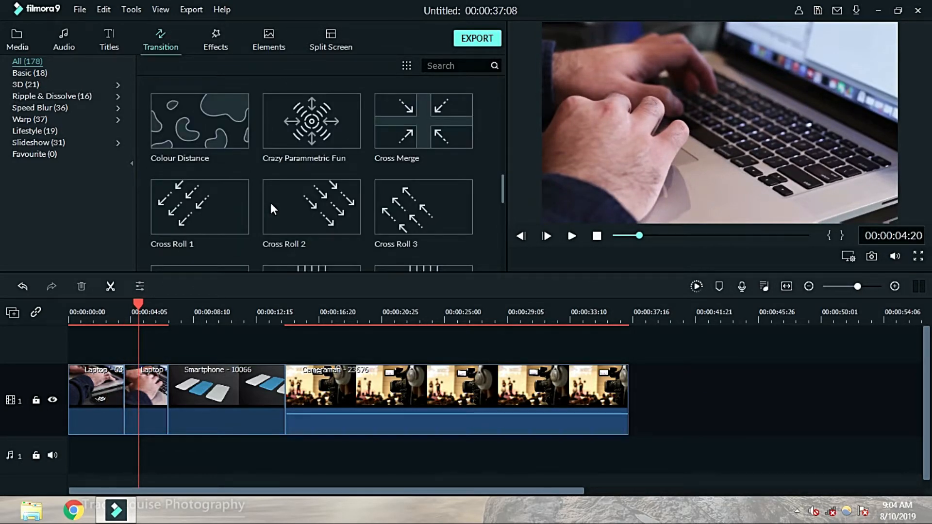
{"action": "left_click_drag", "start_coordinate": [233, 125], "coordinate": [138, 312]}
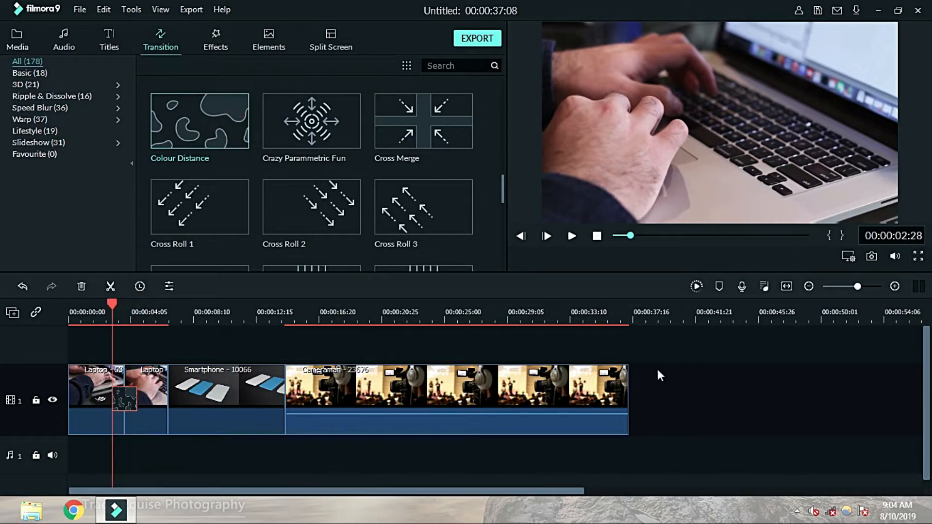
{"action": "left_click", "coordinate": [704, 373]}
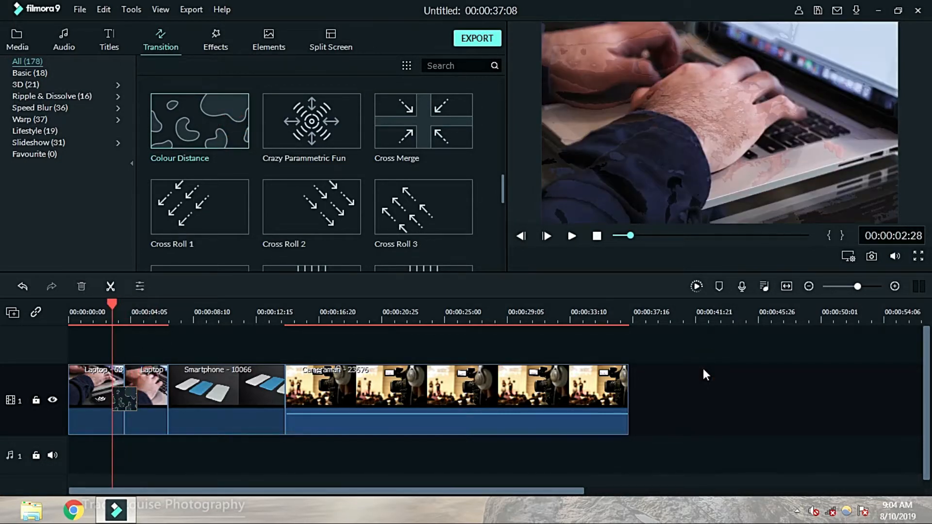
{"action": "key", "text": "space"}
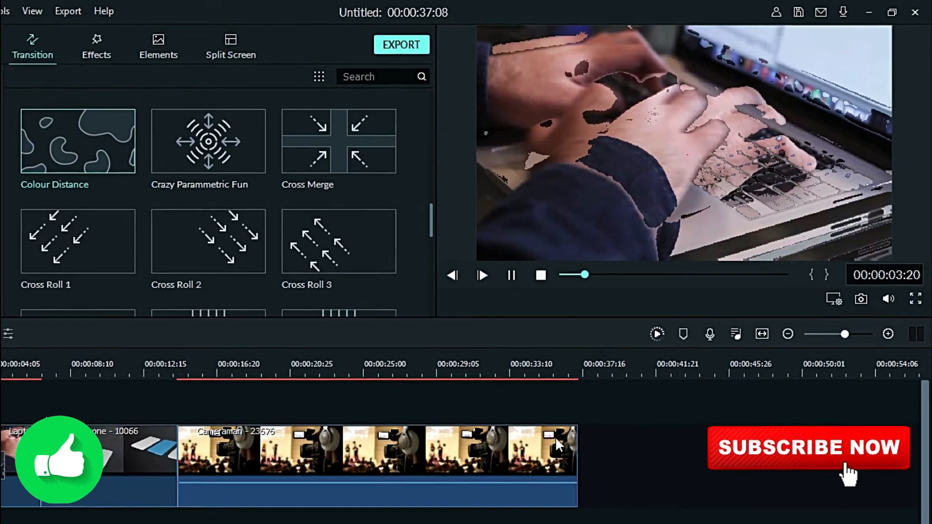
{"action": "key", "text": "space"}
{"action": "scroll", "coordinate": [413, 245], "scroll_direction": "down", "scroll_amount": 5}
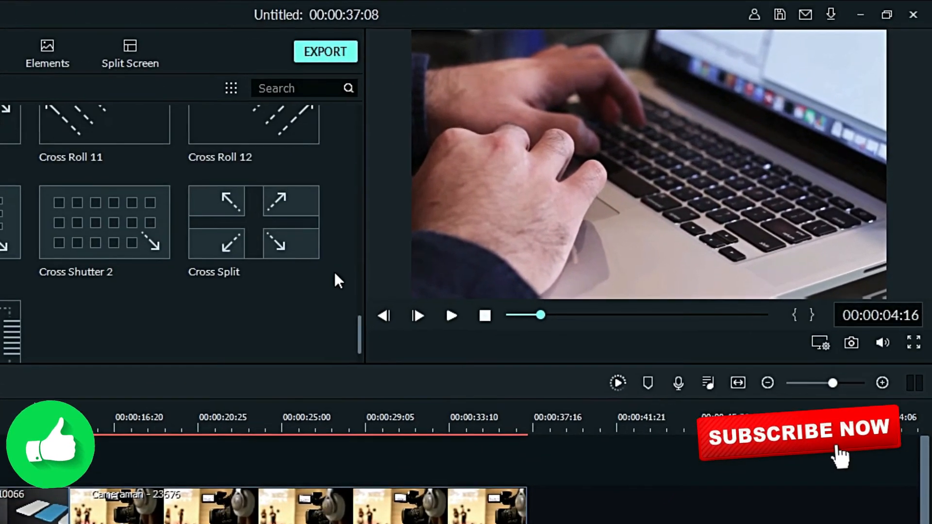
{"action": "scroll", "coordinate": [336, 276], "scroll_direction": "down", "scroll_amount": 6}
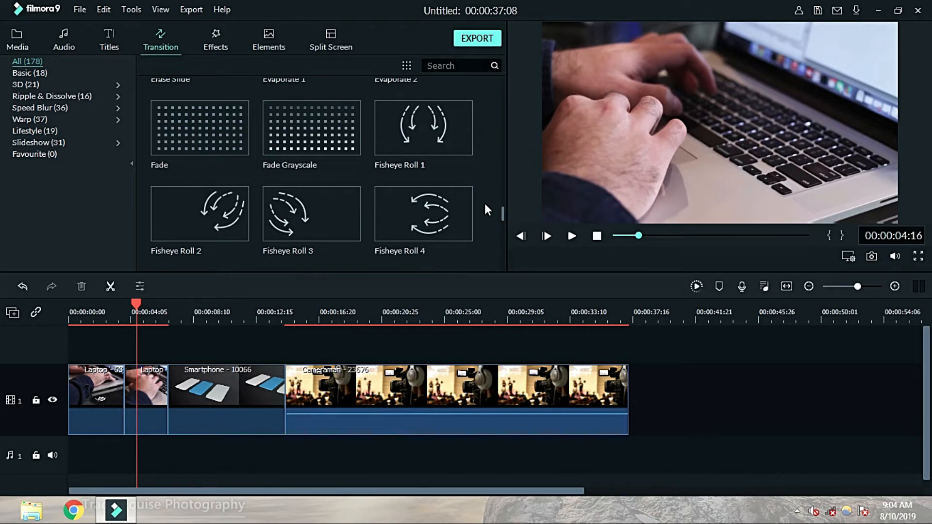
{"action": "scroll", "coordinate": [485, 203], "scroll_direction": "down", "scroll_amount": 6}
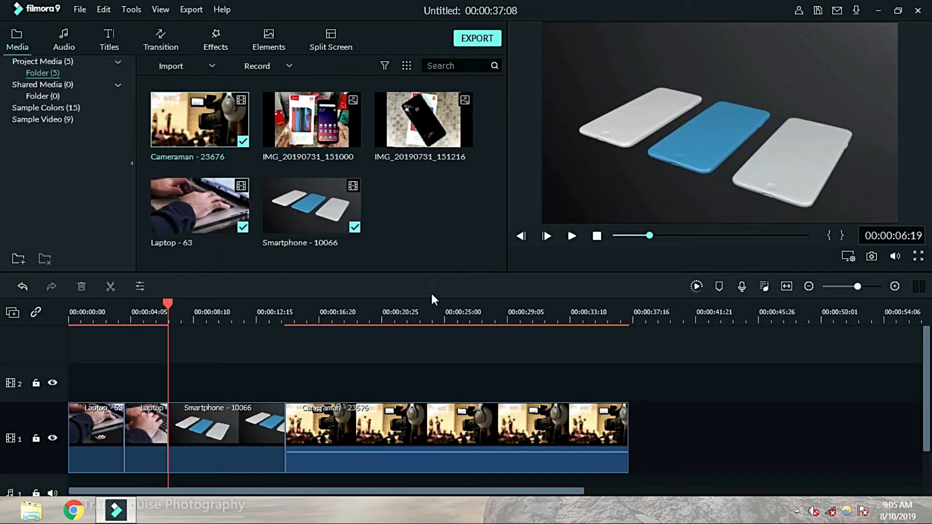